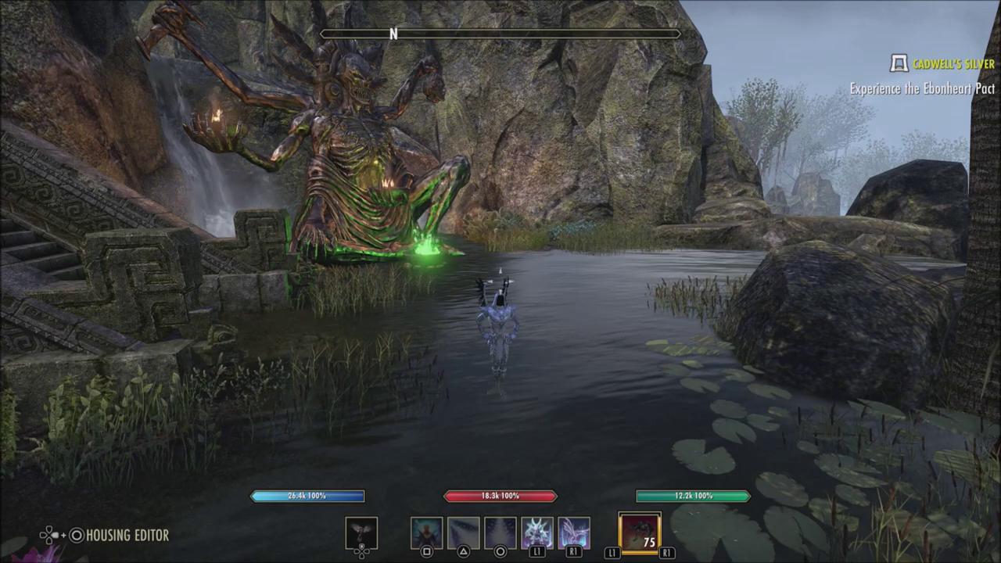
# Move the character out of the water onto the stone-paved path between the ruins
pyautogui.press('w')
pyautogui.press('w')
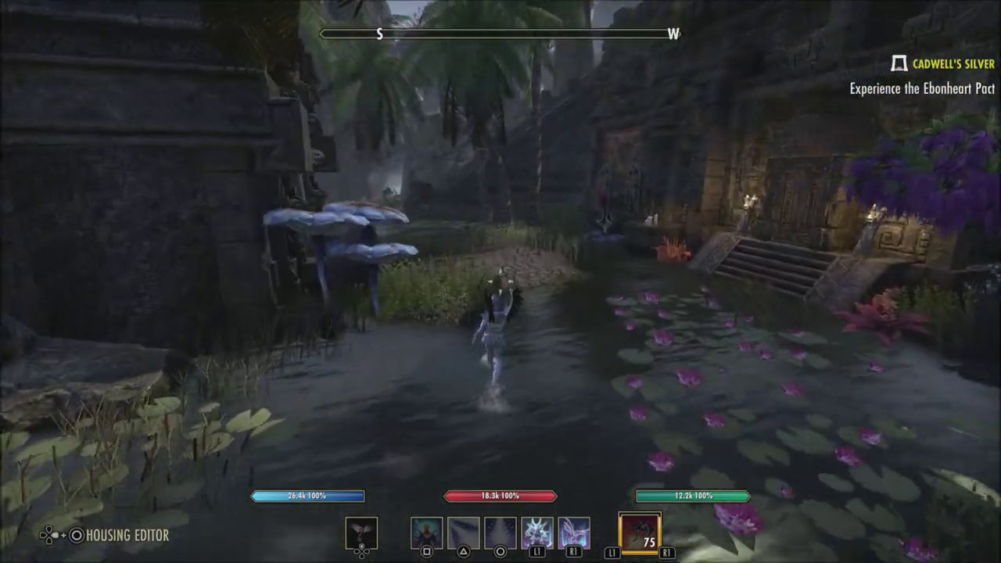
pyautogui.press('w')
pyautogui.press('s')
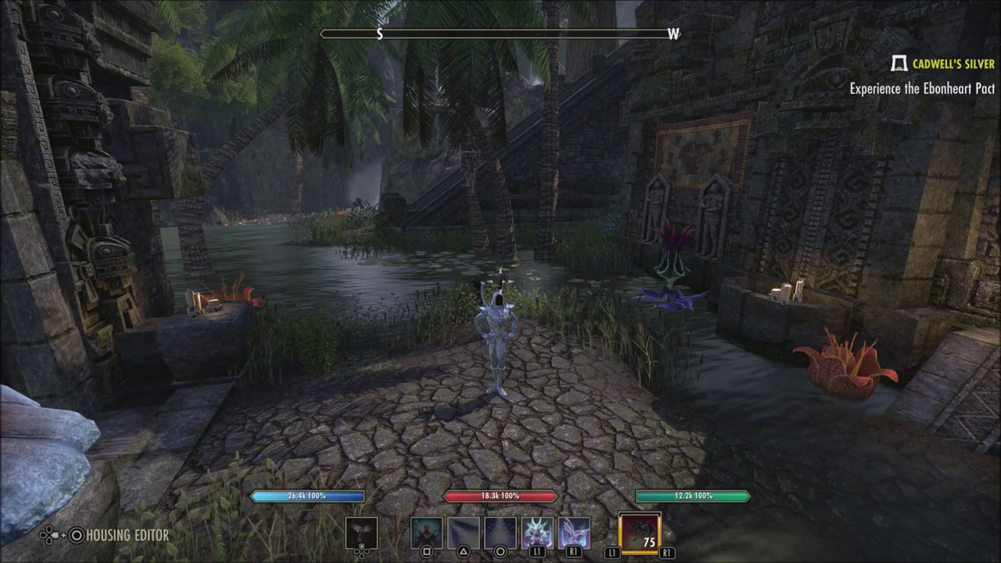
# Bring up the game menu and enter its Options section
pyautogui.press('Escape')
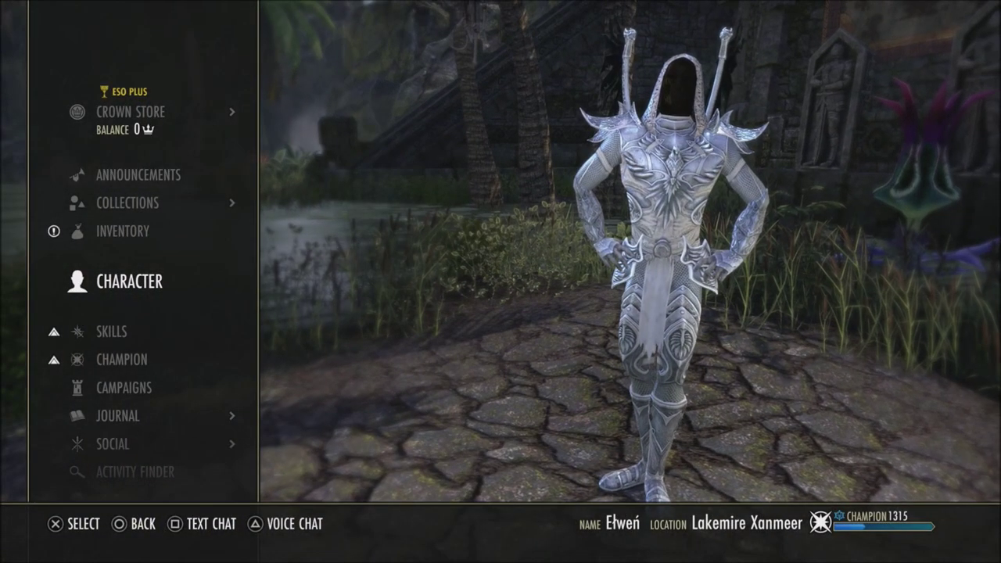
pyautogui.press('Down')
pyautogui.press('Down')
pyautogui.press('Down')
pyautogui.press('Down')
pyautogui.press('Down')
pyautogui.press('Down')
pyautogui.press('Down')
pyautogui.press('Down')
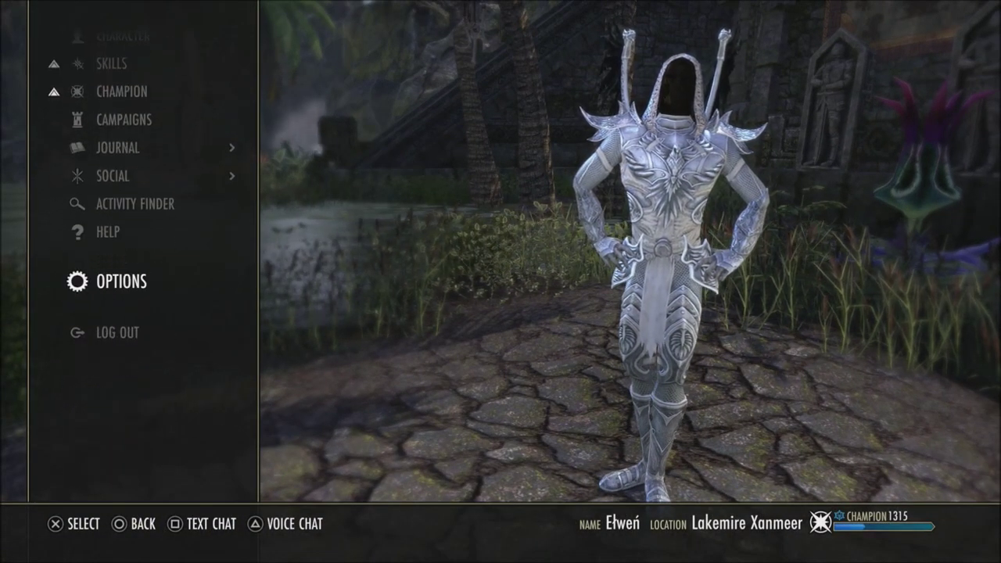
pyautogui.press('Return')
# Open the Video settings from the options list
pyautogui.press('Up')
pyautogui.press('Up')
pyautogui.press('Up')
pyautogui.press('Up')
pyautogui.press('Up')
pyautogui.press('Up')
pyautogui.press('Up')
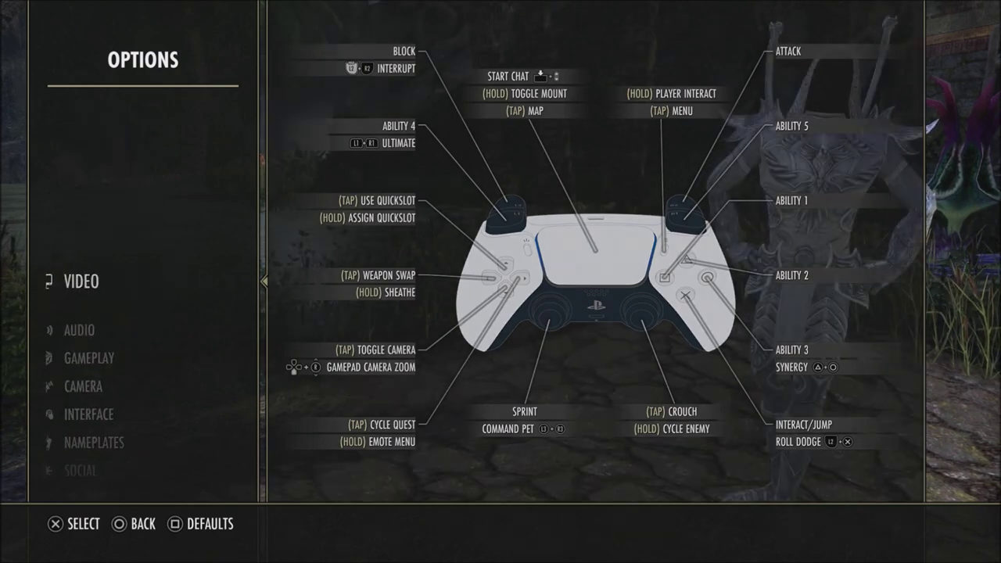
pyautogui.press('Return')
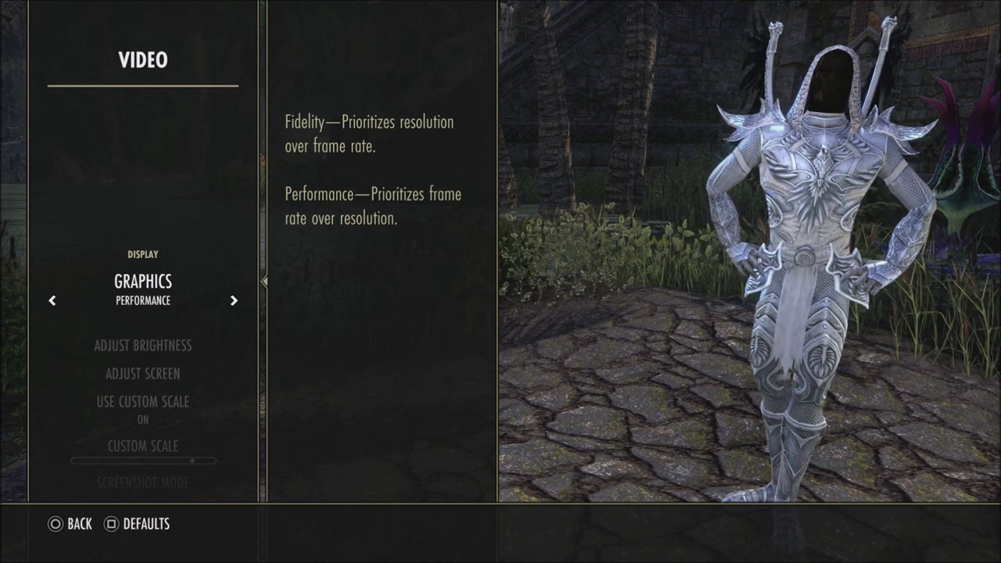
# Compare the Fidelity and Performance graphics modes by alternating between them, ending on Performance
pyautogui.press('Left')
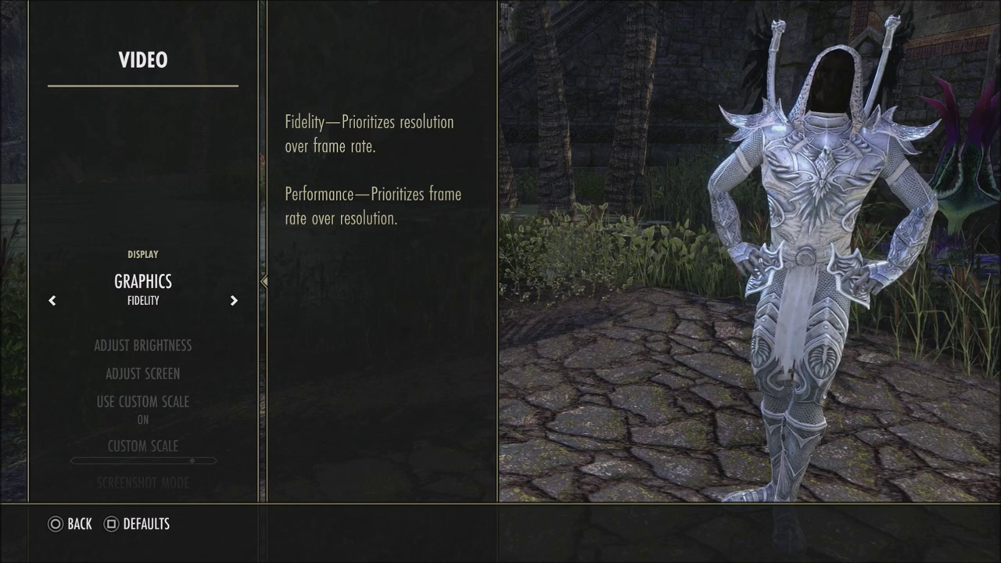
pyautogui.press('Right')
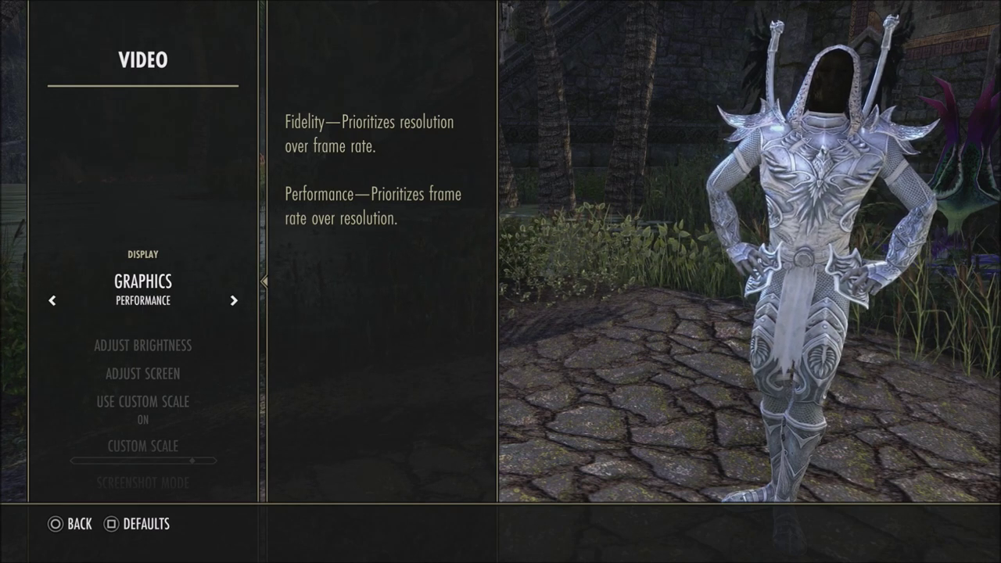
pyautogui.press('Left')
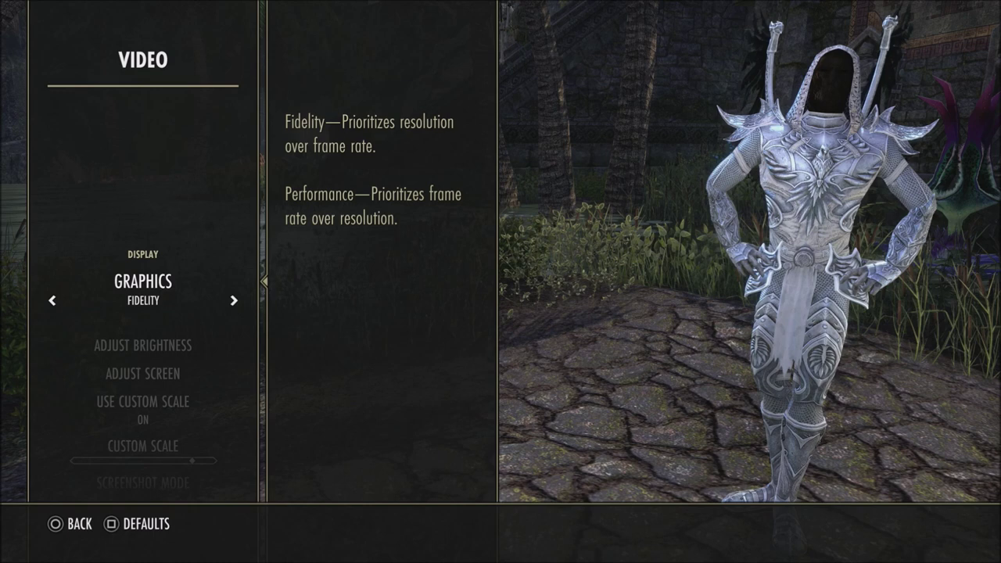
pyautogui.press('Right')
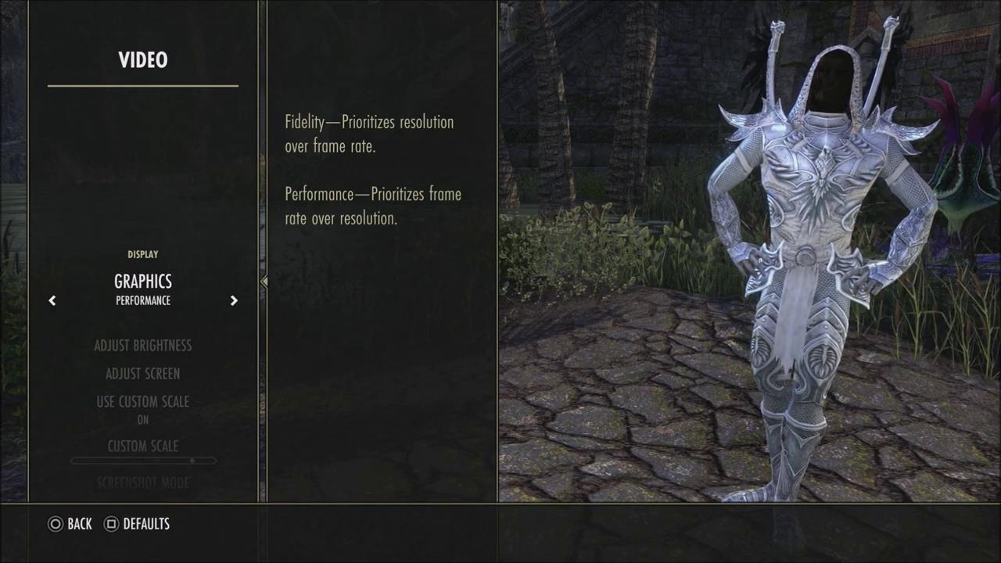
pyautogui.press('Left')
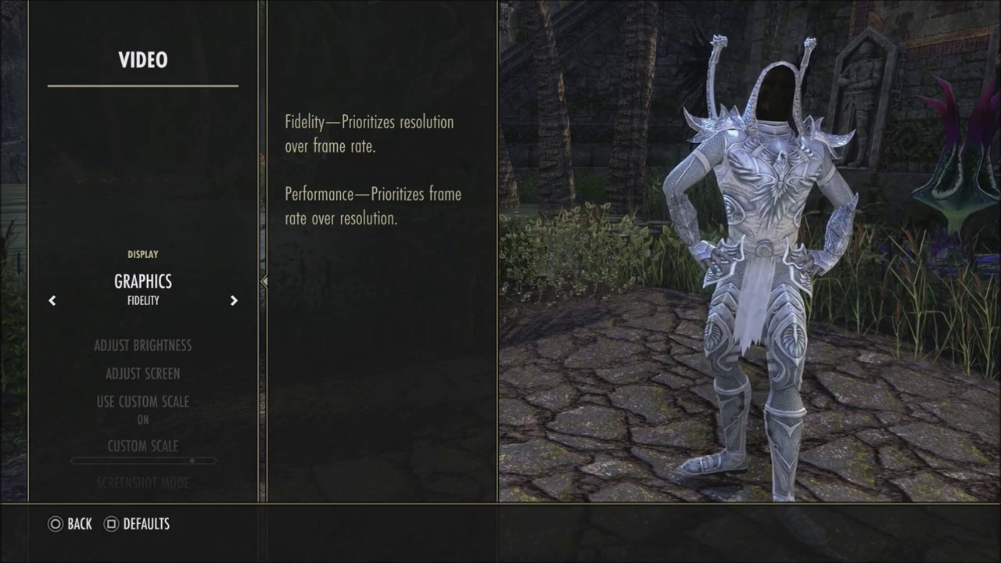
pyautogui.press('Right')
# Open the brightness adjustment and accept its current level
pyautogui.press('Down')
pyautogui.press('Return')
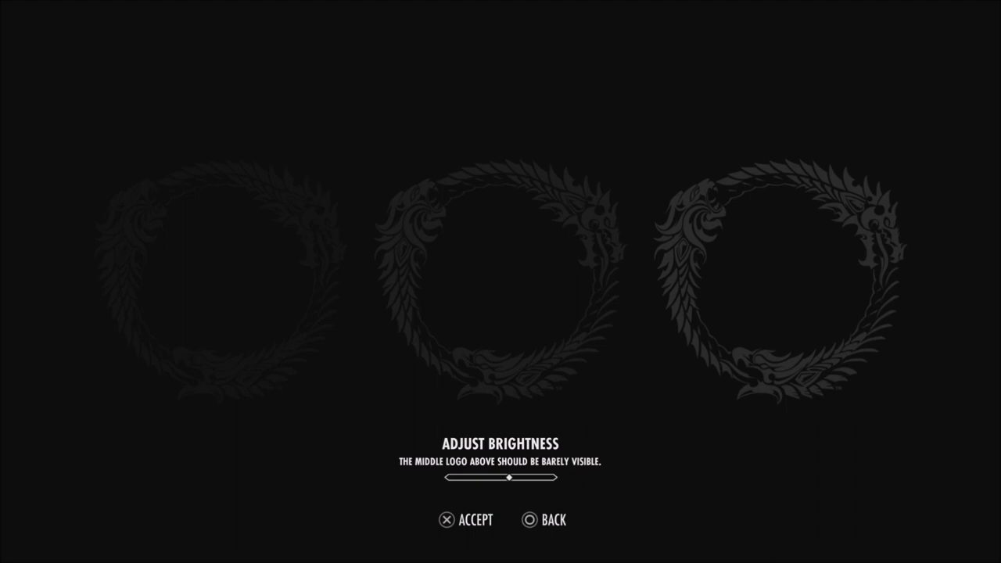
pyautogui.press('Return')
# View the screen area adjustment, cancel it and return to the game world
pyautogui.press('Down')
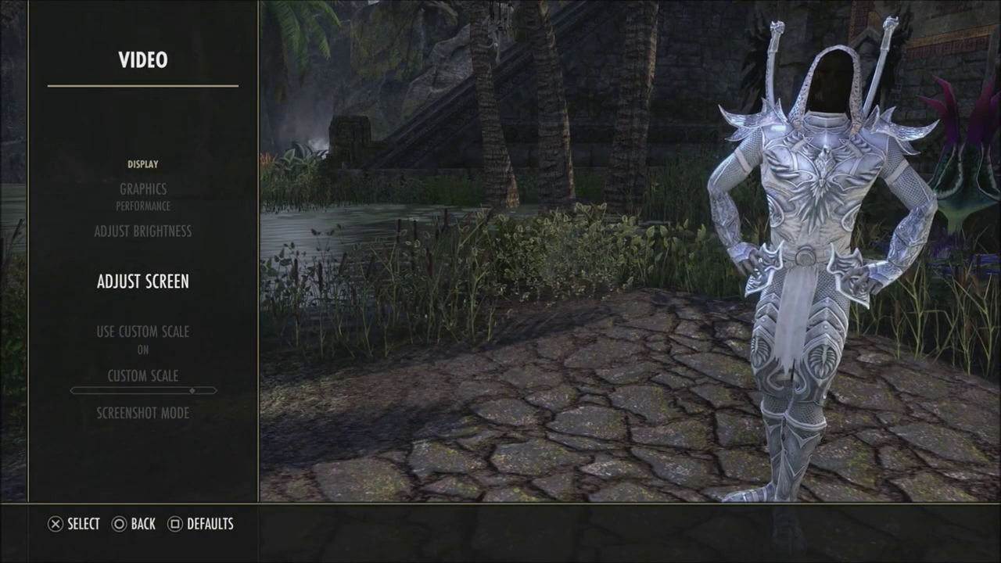
pyautogui.press('Return')
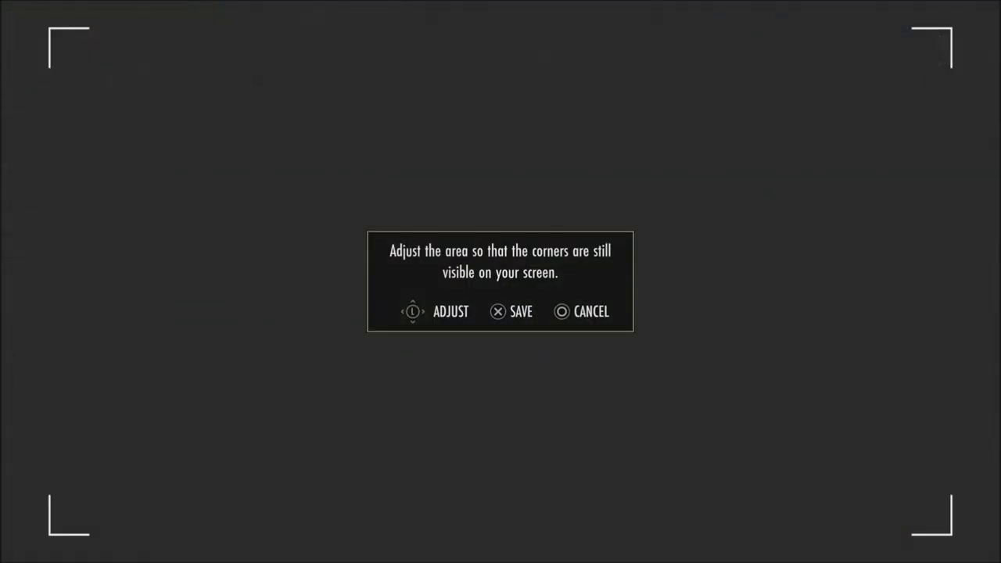
pyautogui.press('Escape')
pyautogui.press('Escape')
pyautogui.press('Escape')
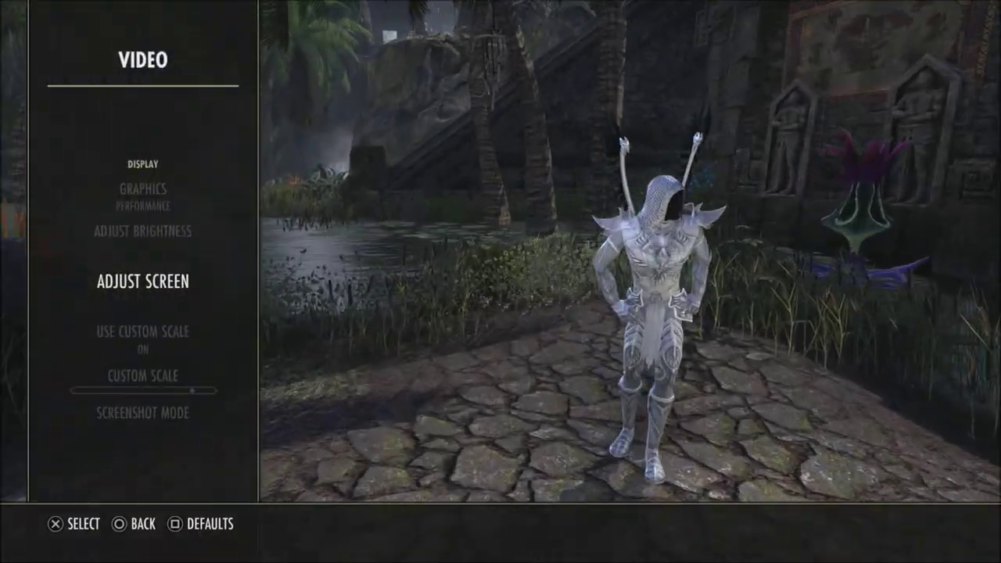
pyautogui.press('Escape')
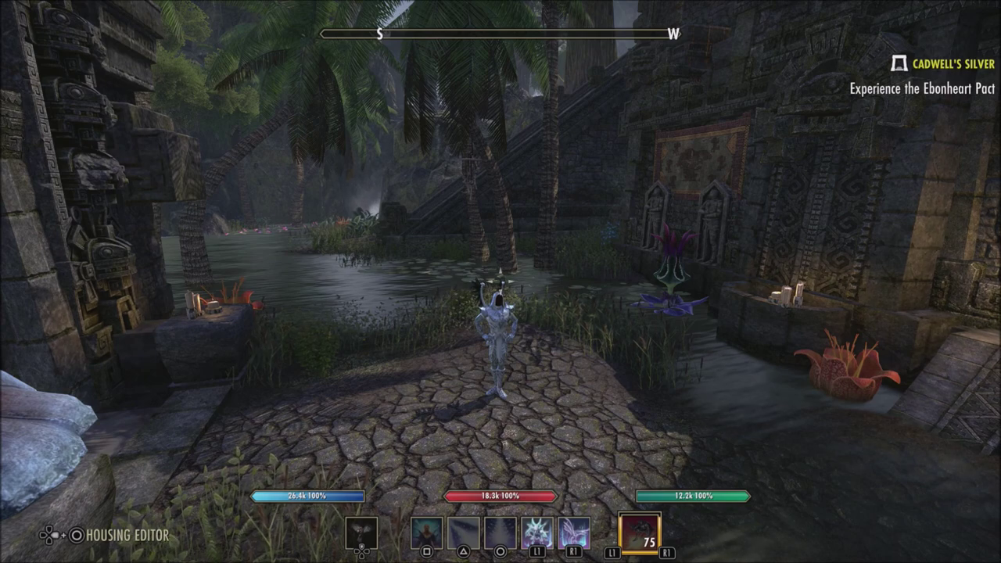
# Reopen the Video settings and read the description of the Use Custom Scale option
pyautogui.press('Escape')
pyautogui.press('Return')
pyautogui.press('Return')
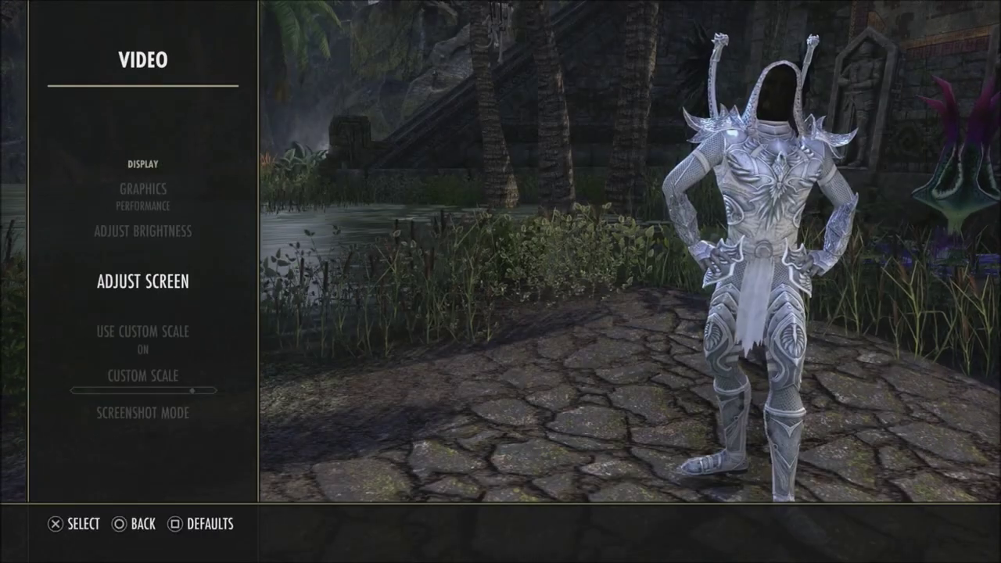
pyautogui.press('Down')
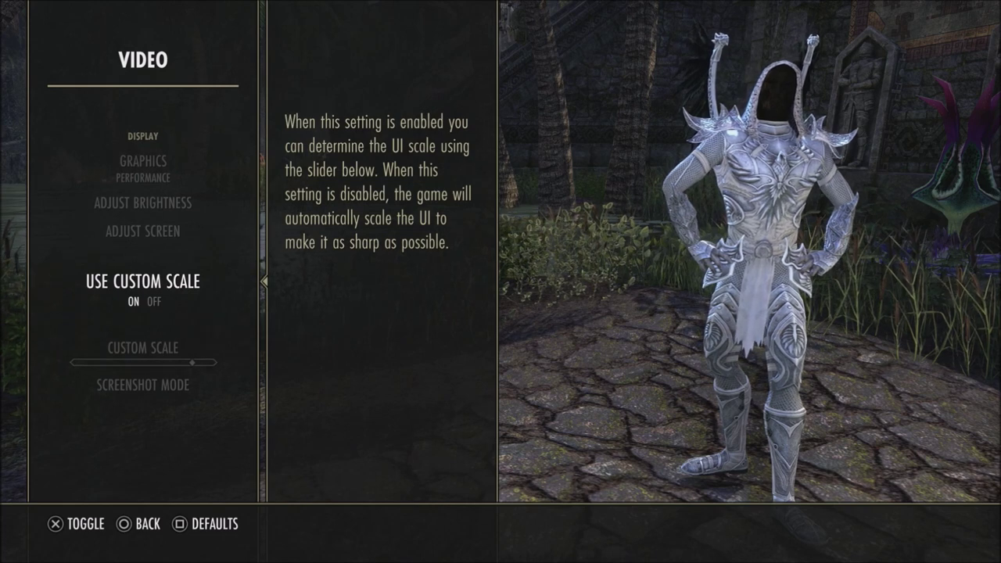
# Try larger and smaller interface sizes with Custom Scale and restore the original size
pyautogui.press('Down')
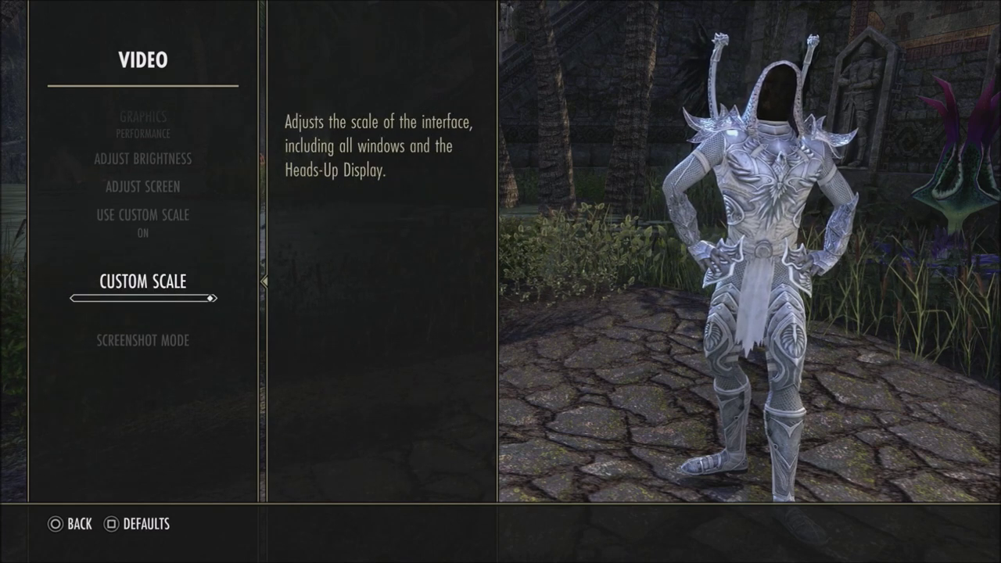
pyautogui.press('Right')
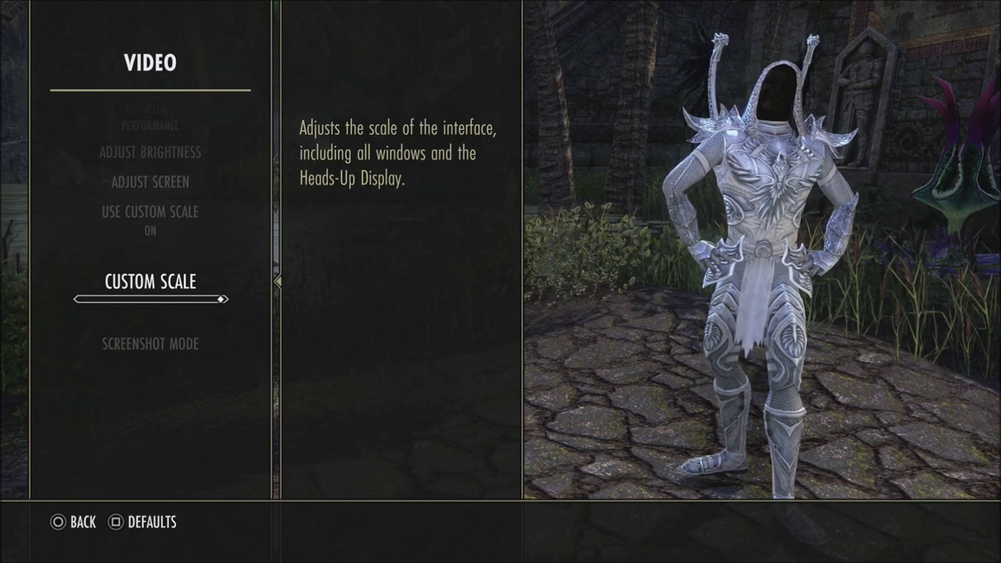
pyautogui.press('Left')
pyautogui.press('Left')
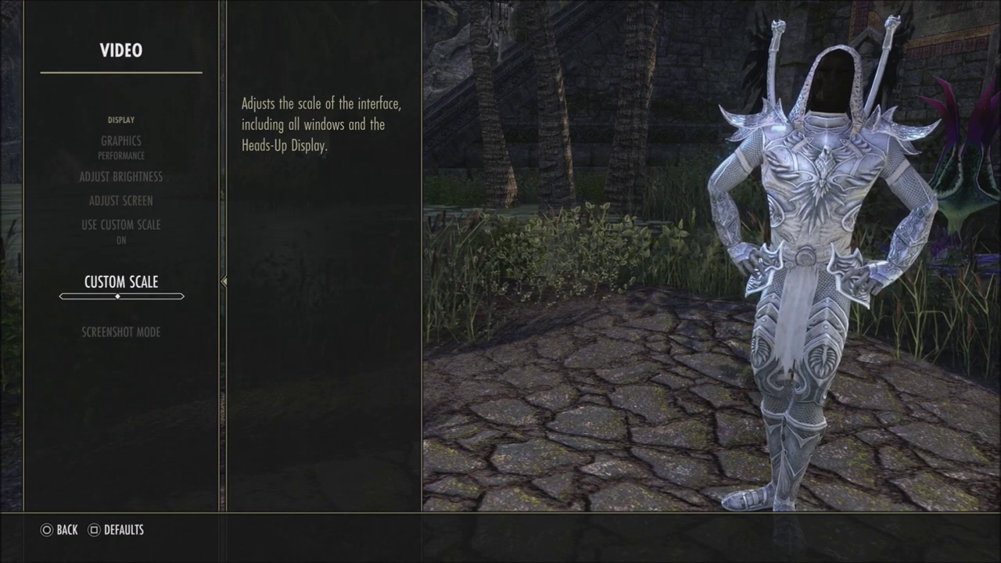
pyautogui.press('Right')
pyautogui.press('Left')
pyautogui.press('Left')
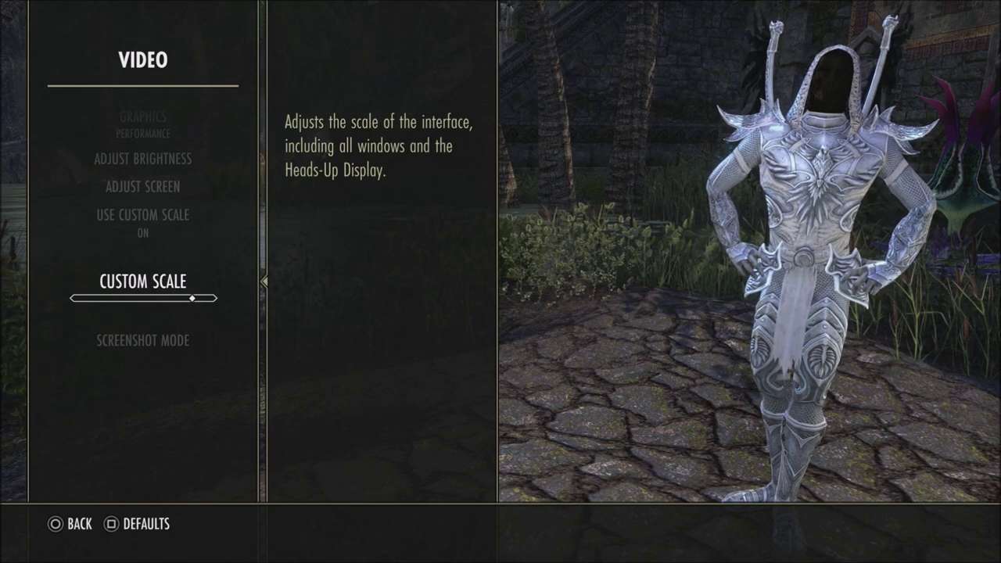
# Read the Screenshot Mode description and review the NPC and video subtitle options in the Audio settings
pyautogui.press('Down')
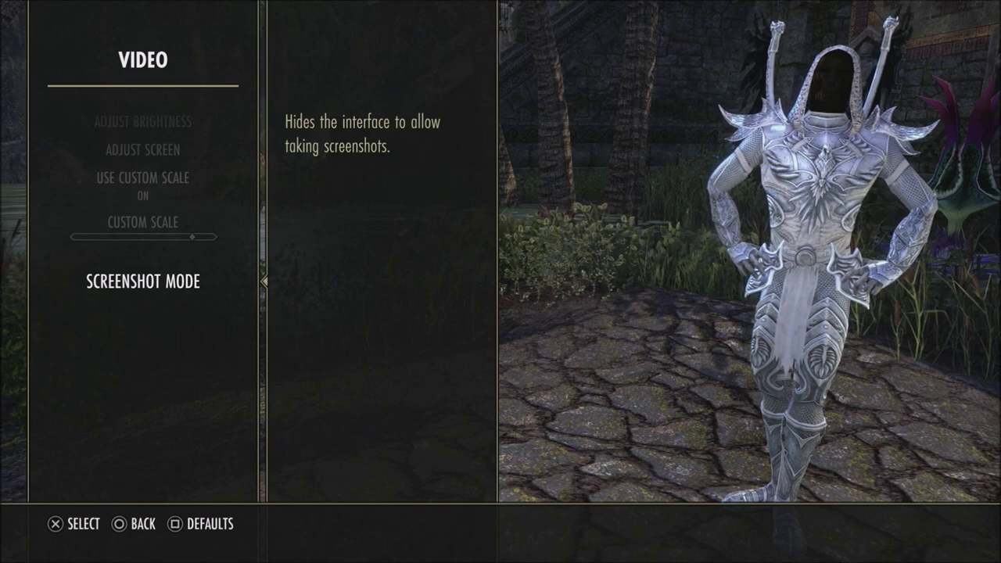
pyautogui.press('Escape')
pyautogui.press('Down')
pyautogui.press('Return')
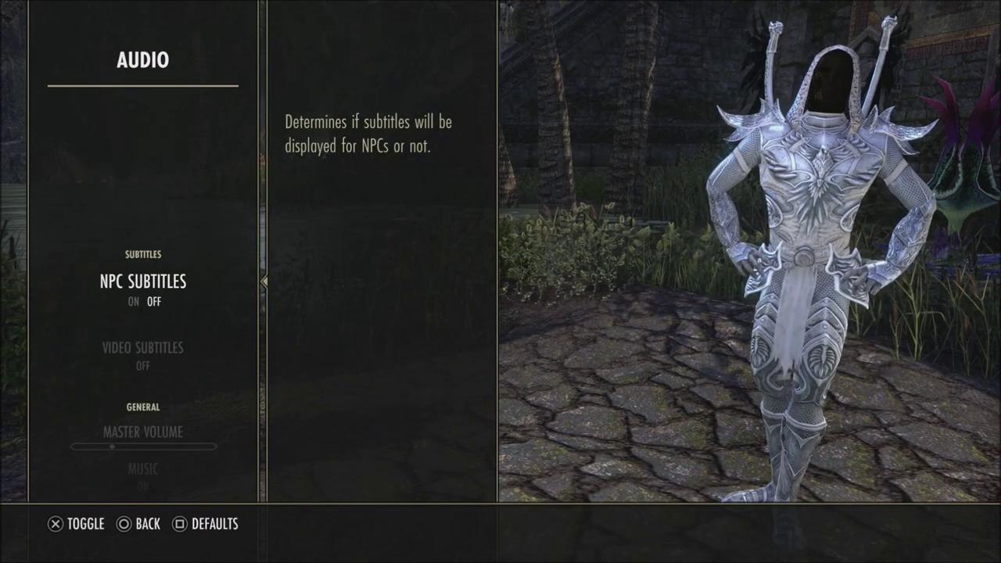
pyautogui.press('Down')
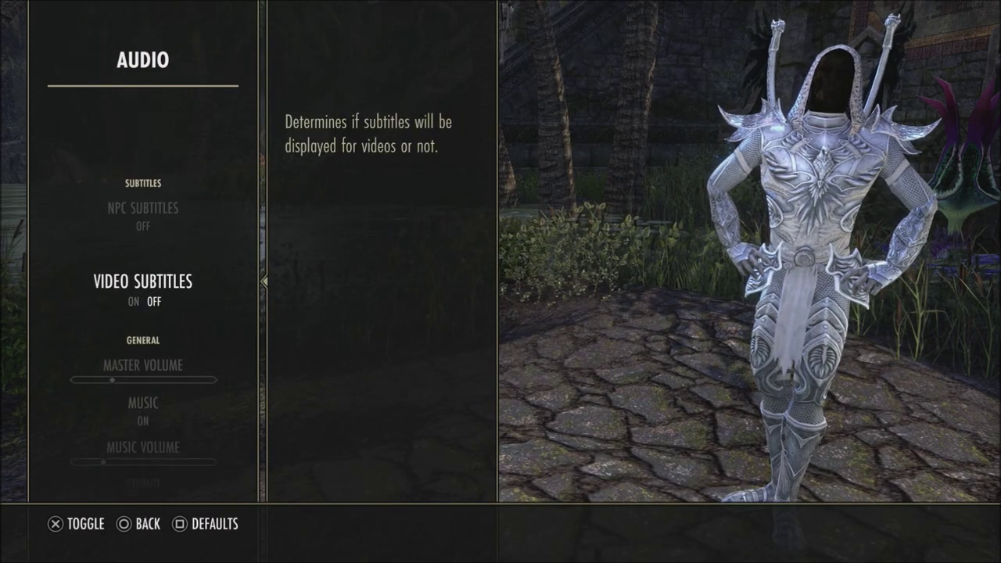
pyautogui.press('Up')
pyautogui.press('Escape')
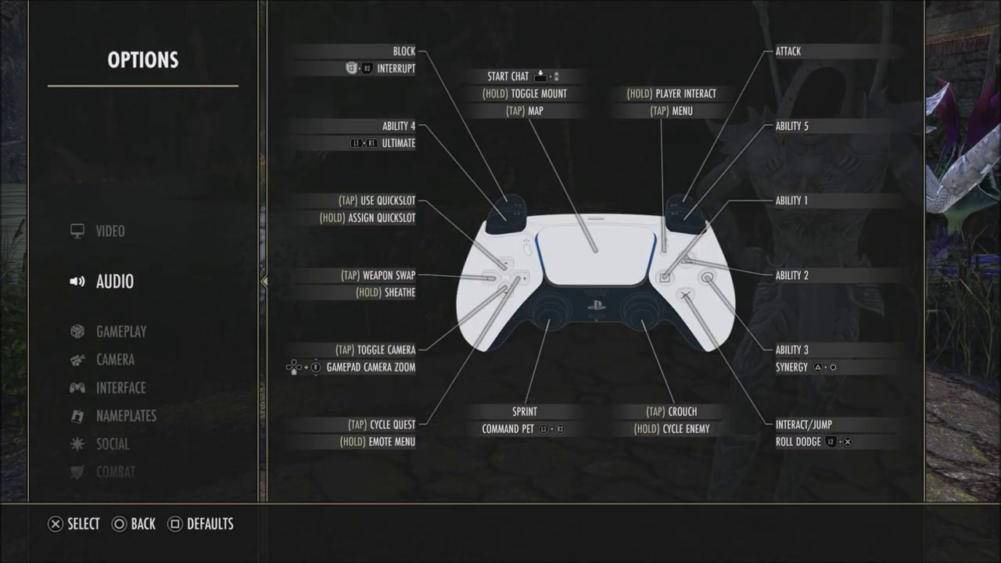
# Open the Gameplay settings and review the gamepad template, vibration and foot inverse kinematics options
pyautogui.press('Down')
pyautogui.press('Return')
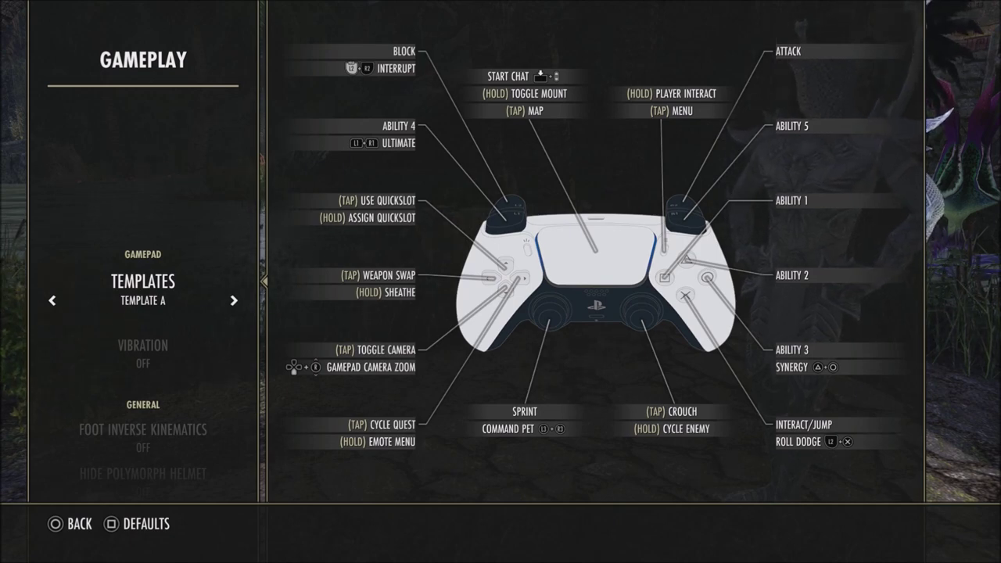
pyautogui.press('Down')
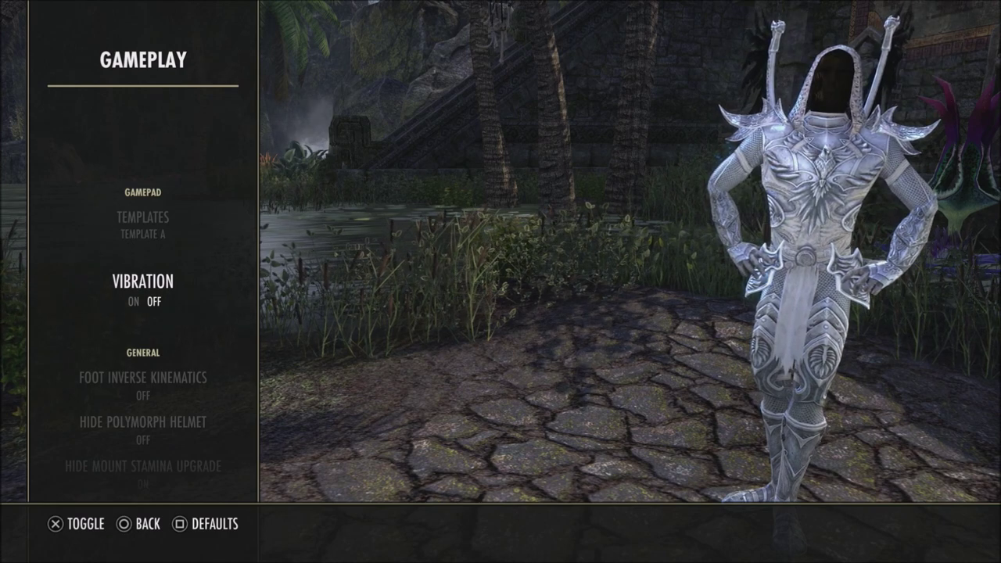
pyautogui.press('Down')
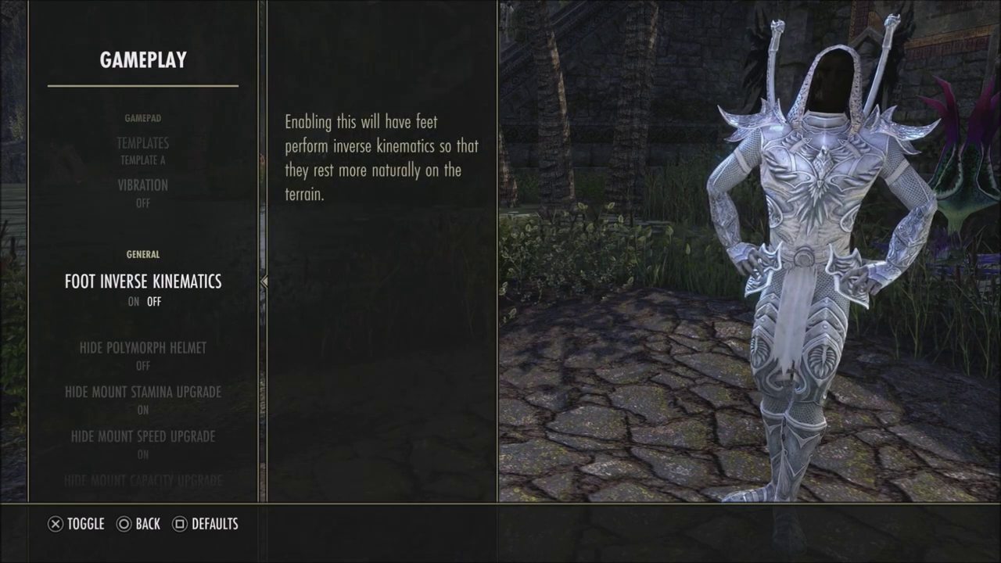
# Review the Gameplay options for companion reactions, hiding mount upgrades and hiding the polymorph helmet
pyautogui.press('Down')
pyautogui.press('Down')
pyautogui.press('Down')
pyautogui.press('Down')
pyautogui.press('Down')
pyautogui.press('Down')
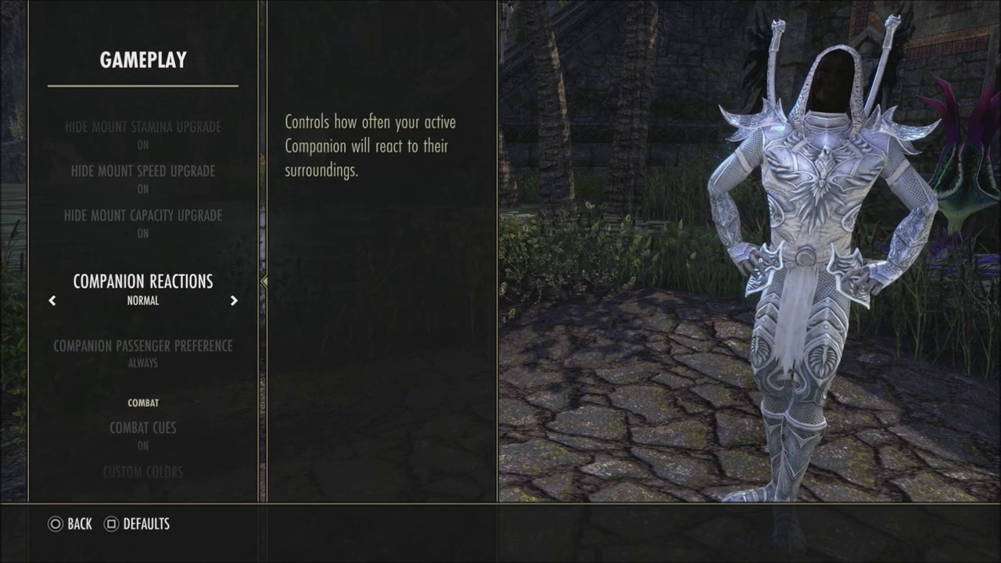
pyautogui.press('Up')
pyautogui.press('Up')
pyautogui.press('Up')
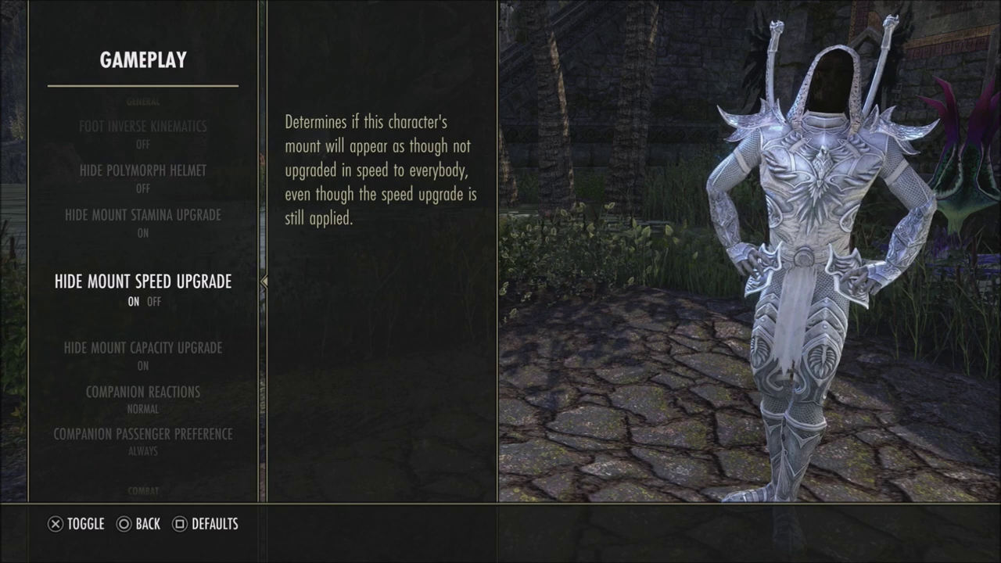
pyautogui.press('Up')
pyautogui.press('Up')
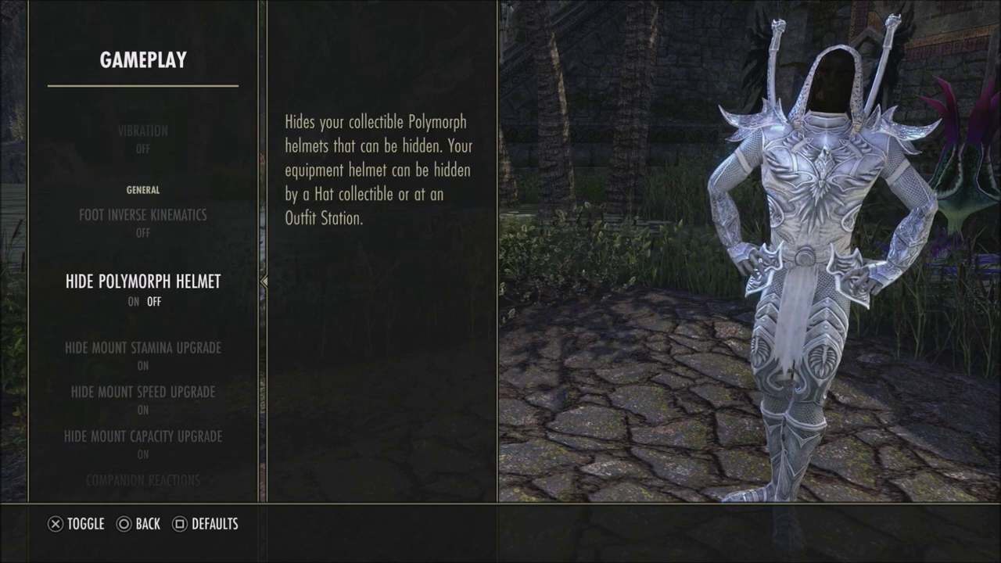
# Review the companion passenger preference, combat cues and custom combat cue color options
pyautogui.press('Down')
pyautogui.press('Down')
pyautogui.press('Down')
pyautogui.press('Down')
pyautogui.press('Down')
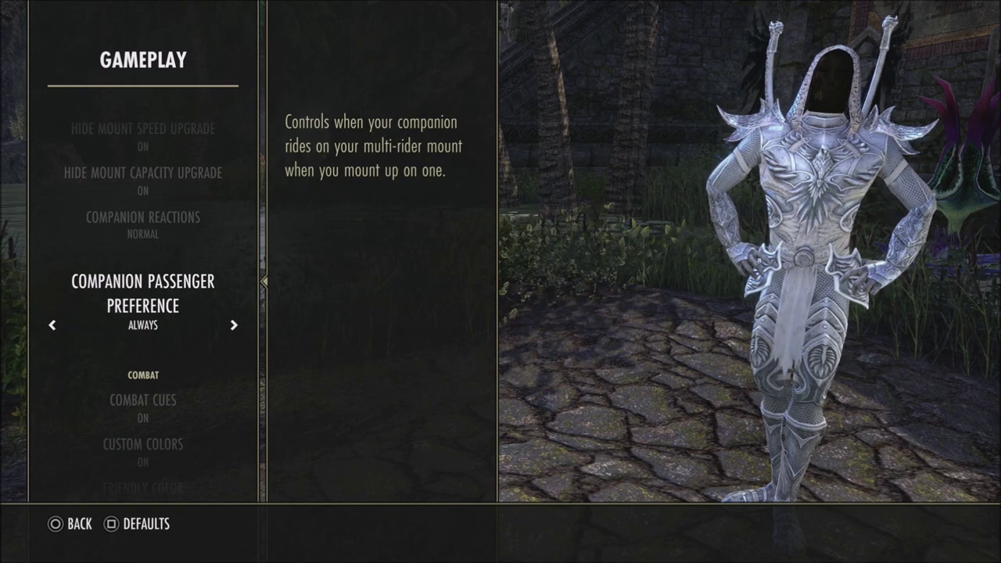
pyautogui.press('Down')
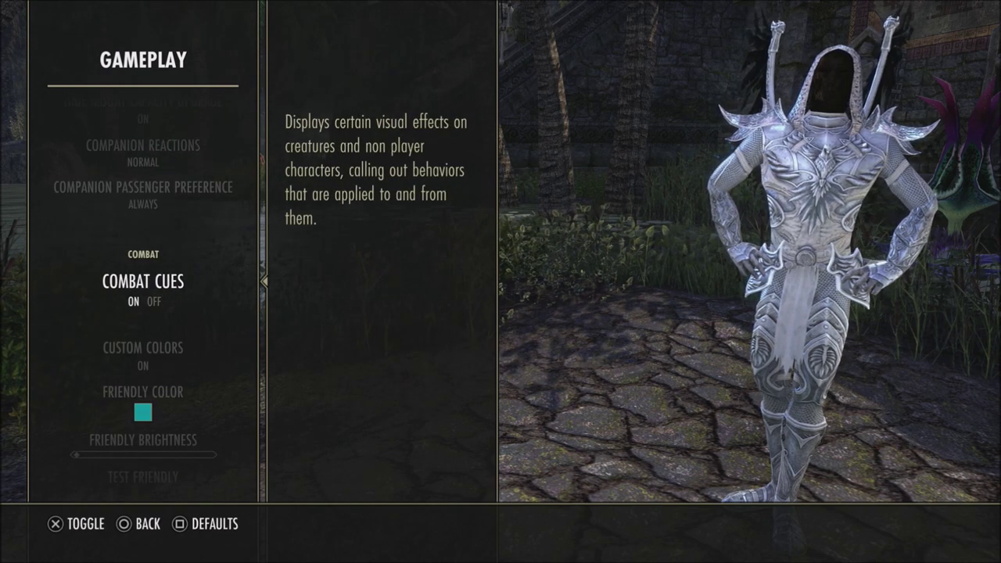
pyautogui.press('Down')
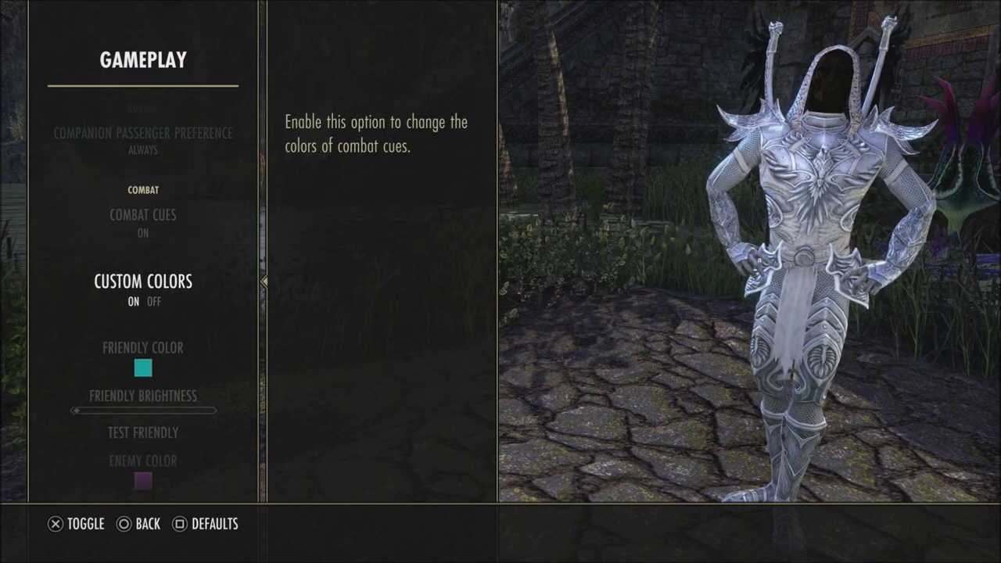
# Review the friendly color and friendly brightness options and create a test friendly combat cue
pyautogui.press('Down')
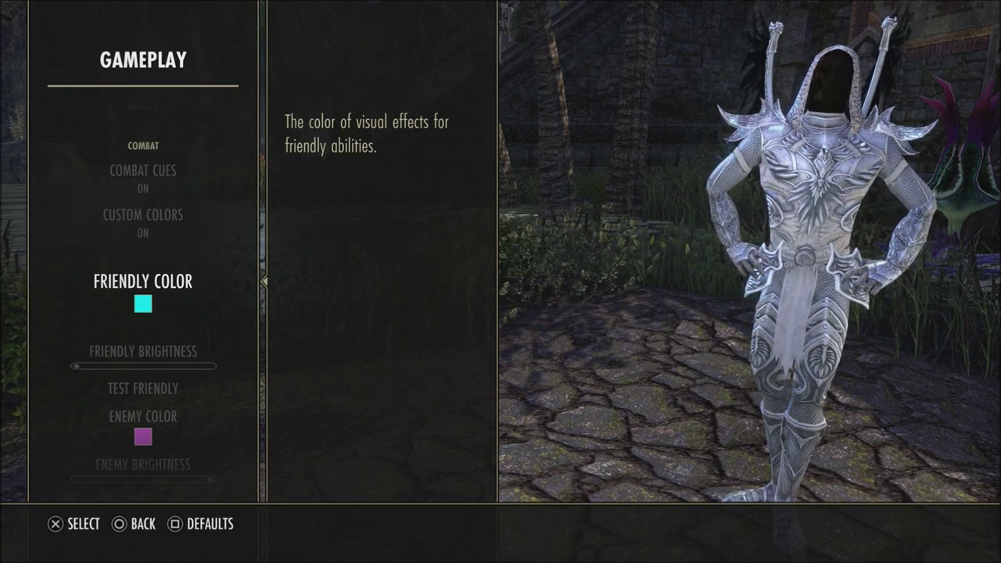
pyautogui.press('Down')
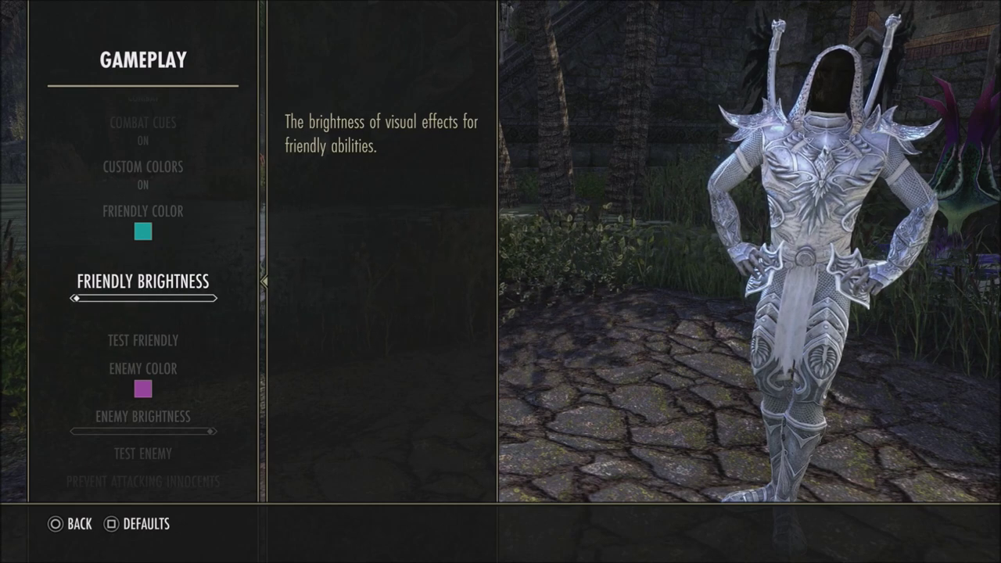
pyautogui.press('Down')
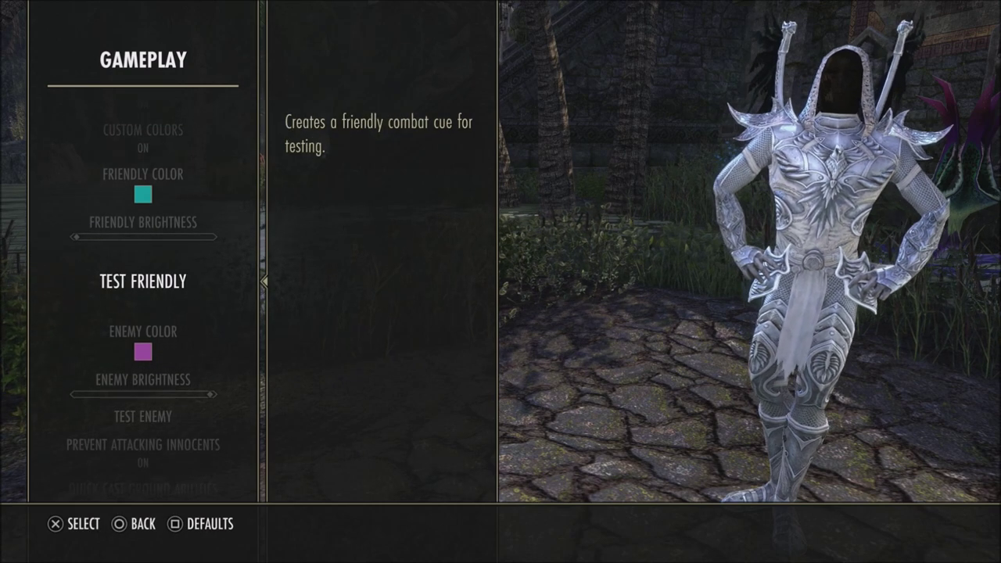
pyautogui.press('Return')
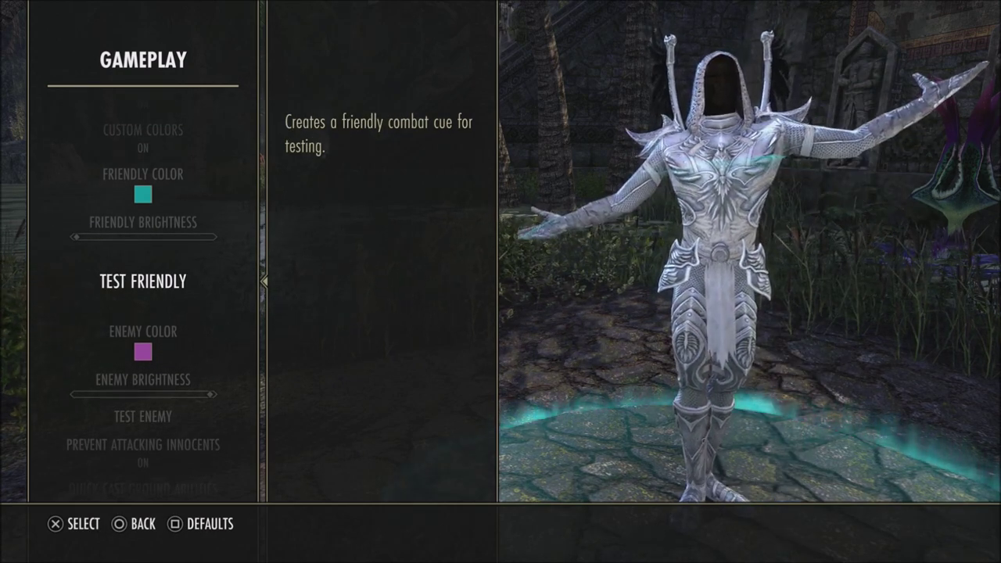
# Review the enemy color and enemy brightness options and create a test enemy combat cue
pyautogui.press('Down')
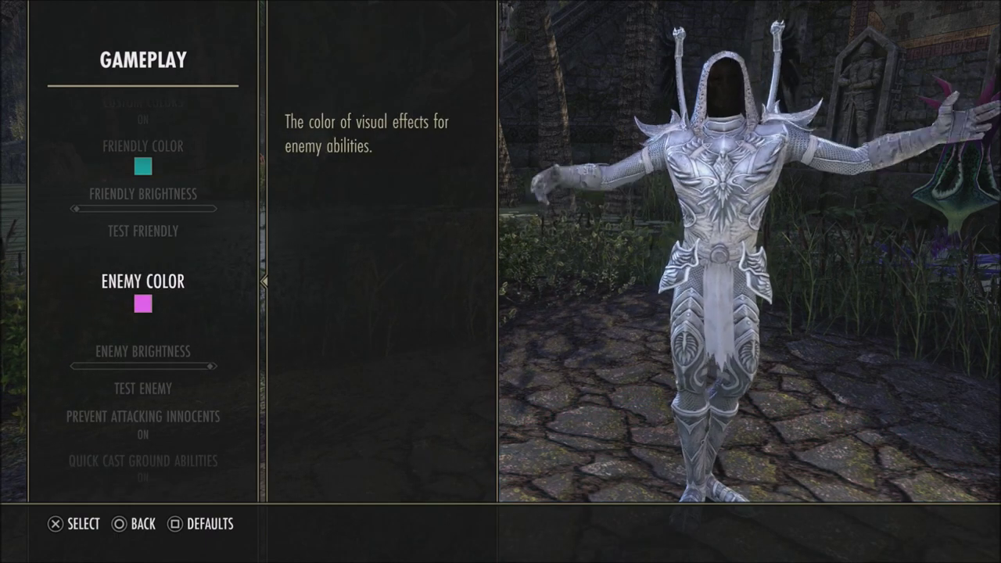
pyautogui.press('Down')
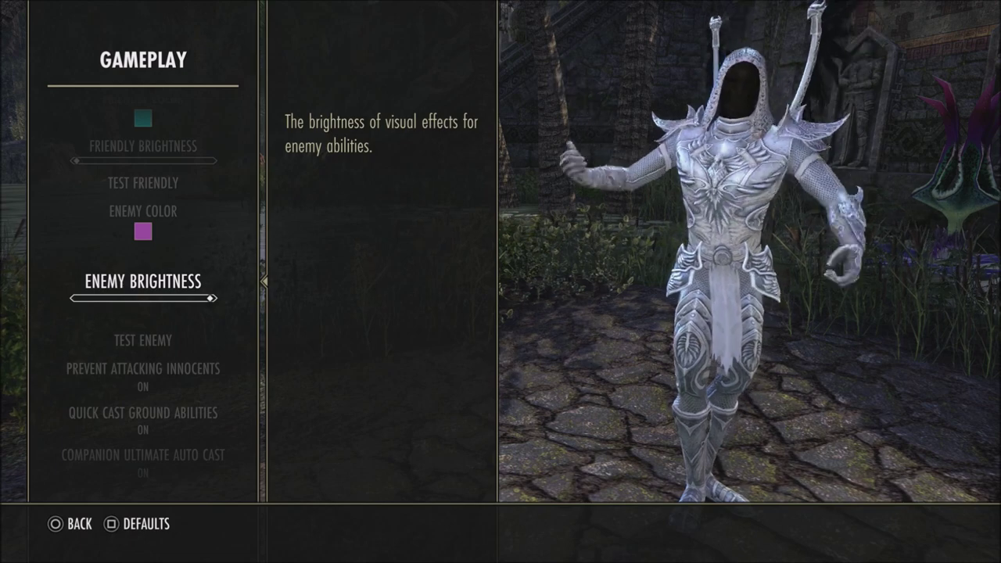
pyautogui.press('Down')
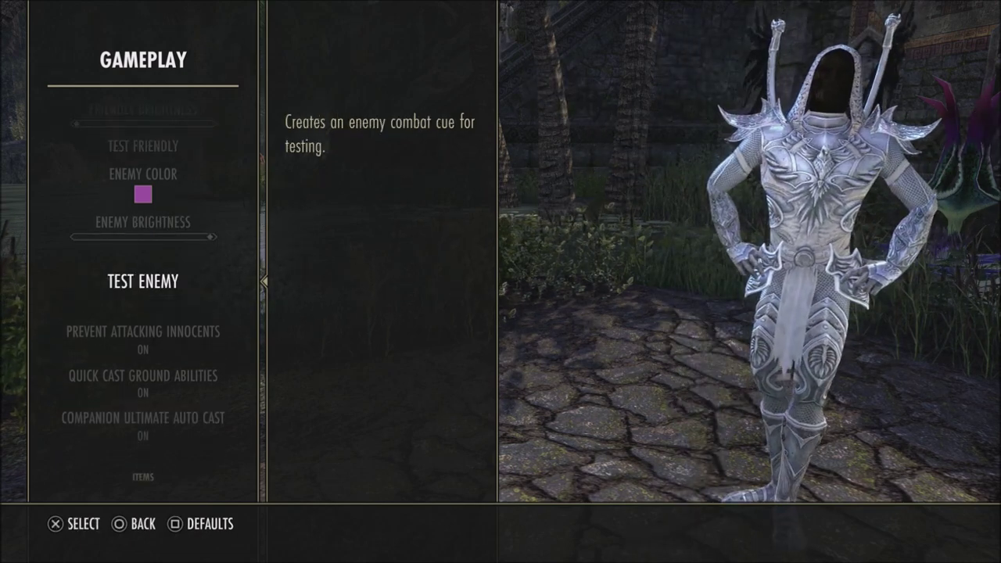
pyautogui.press('Return')
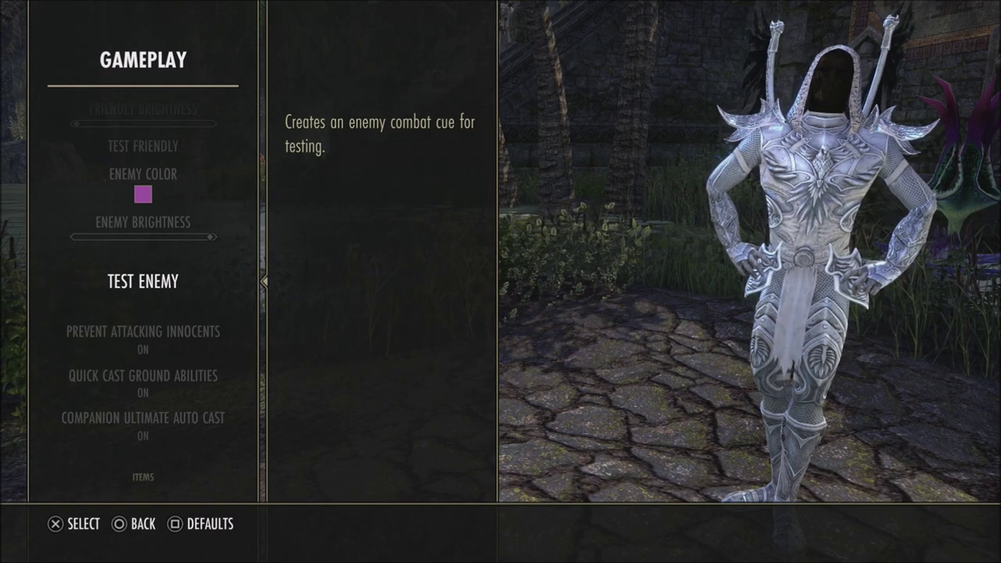
pyautogui.press('Up')
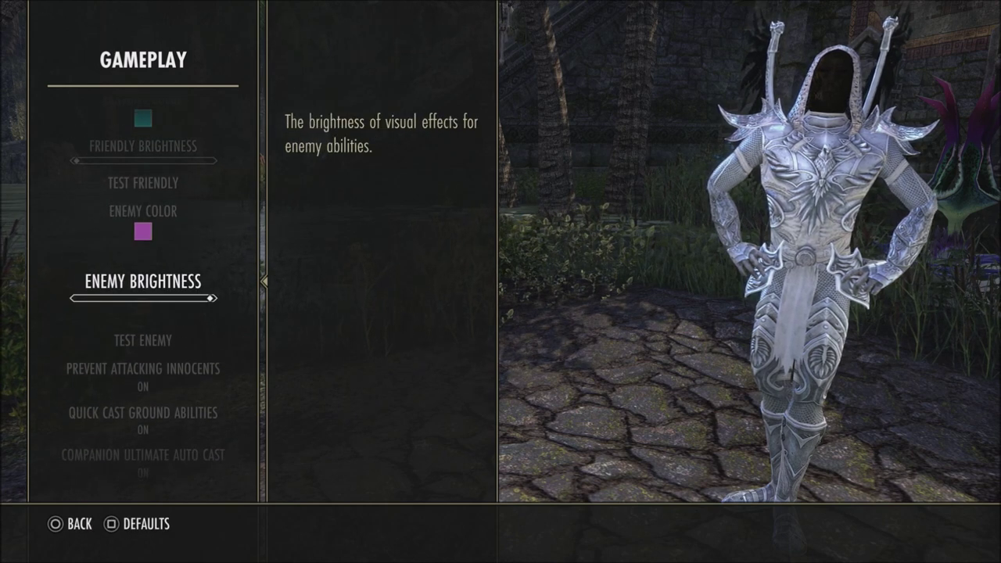
pyautogui.press('Up')
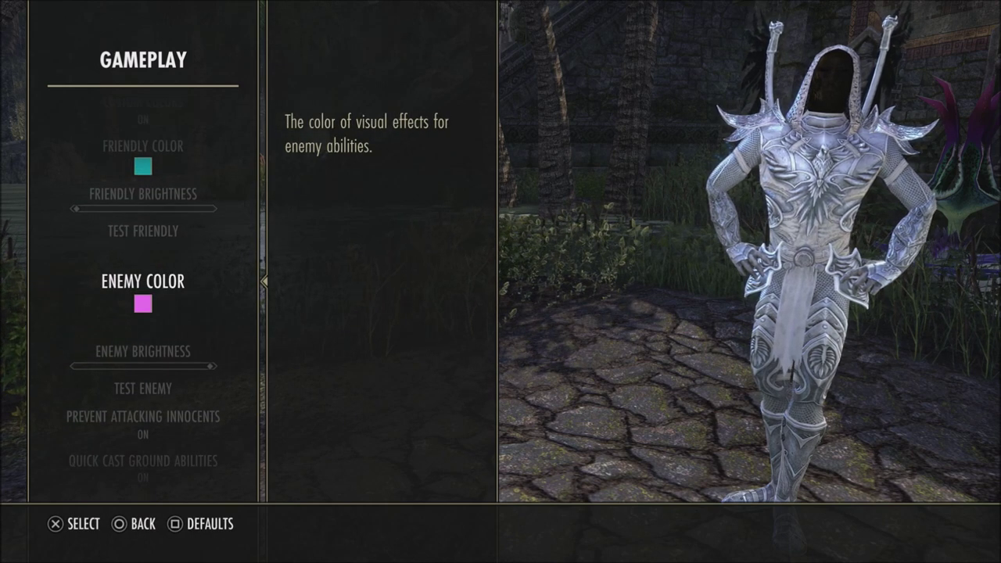
pyautogui.press('Down')
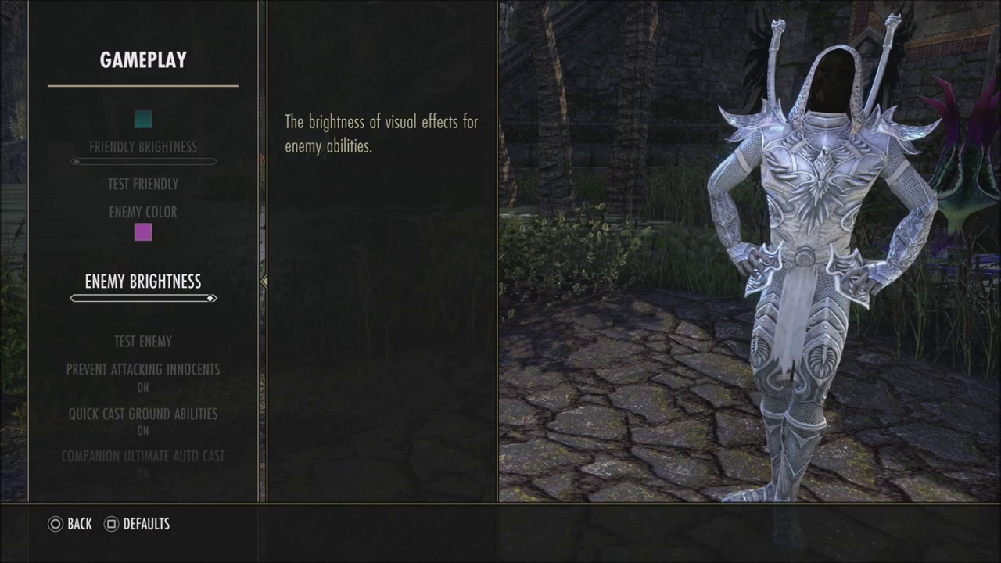
pyautogui.press('Down')
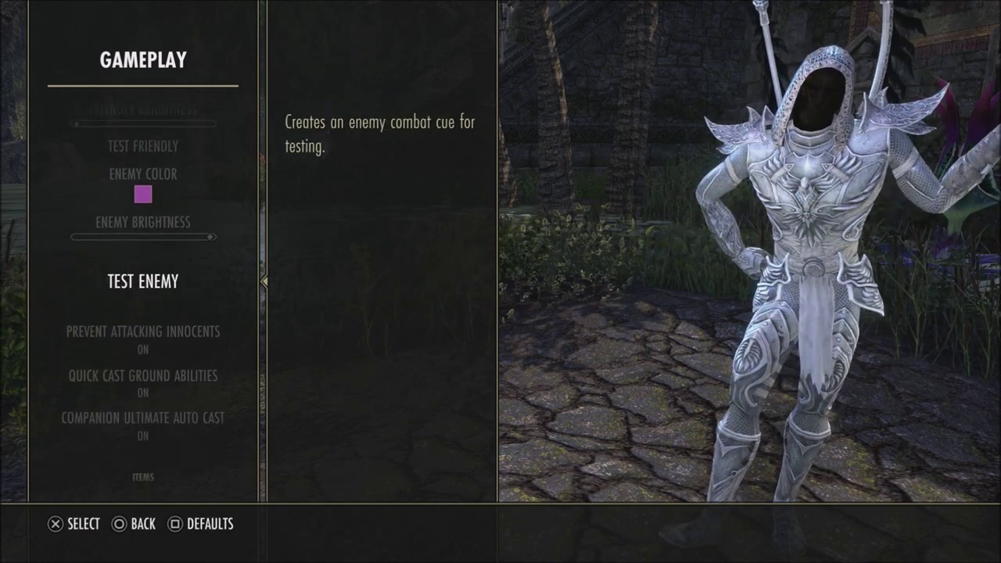
# Review the Prevent Attacking Innocents option and set Quick Cast Ground Abilities to Automatic
pyautogui.press('Down')
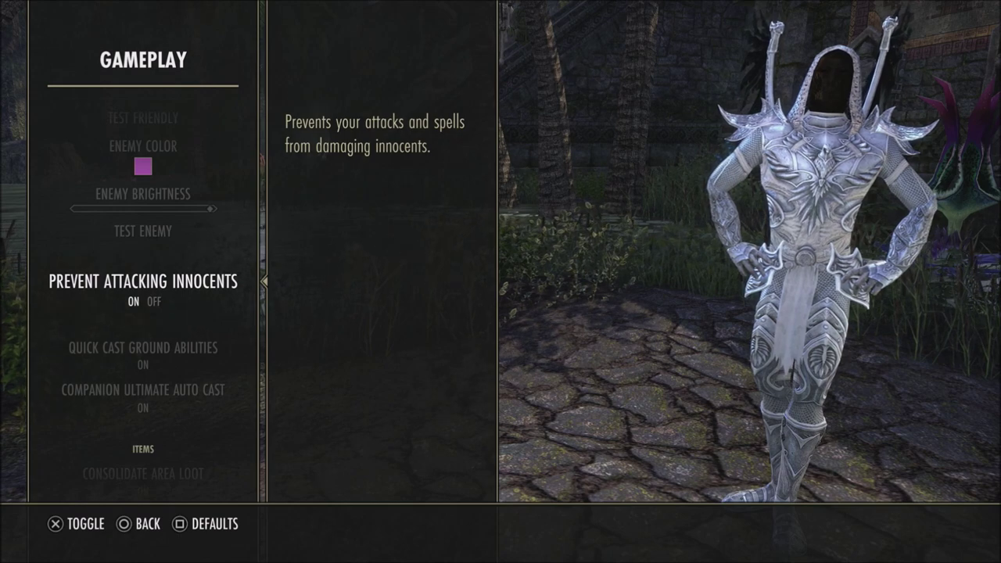
pyautogui.press('Down')
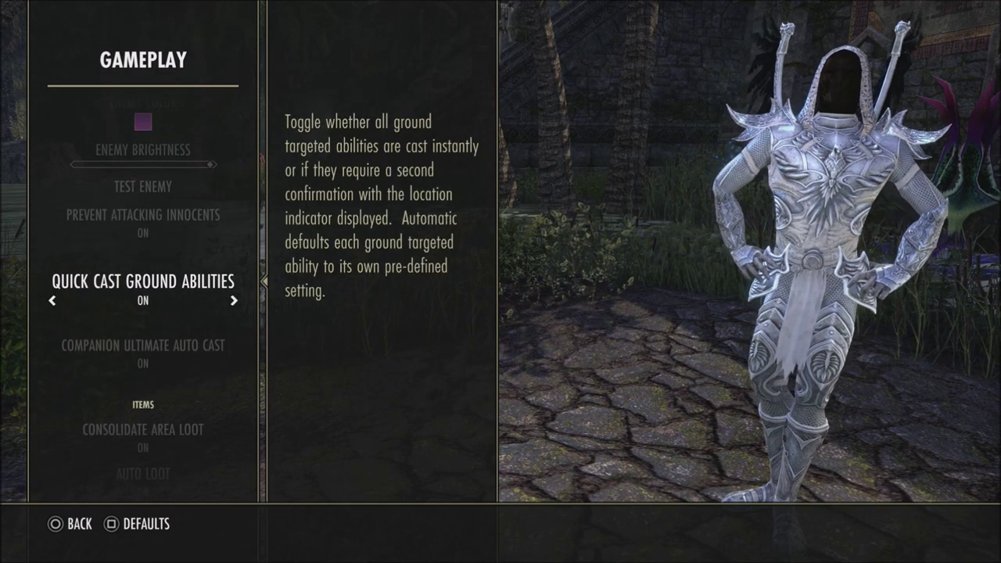
pyautogui.press('Right')
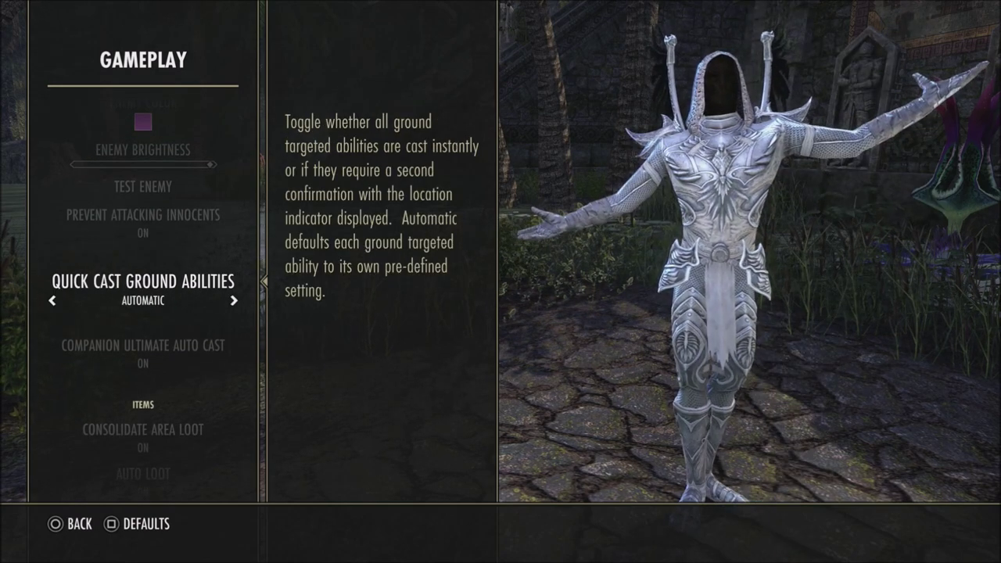
# Return to the game, swap weapons and cast the third ability on the ground to test the Automatic quick cast setting
pyautogui.press('Escape')
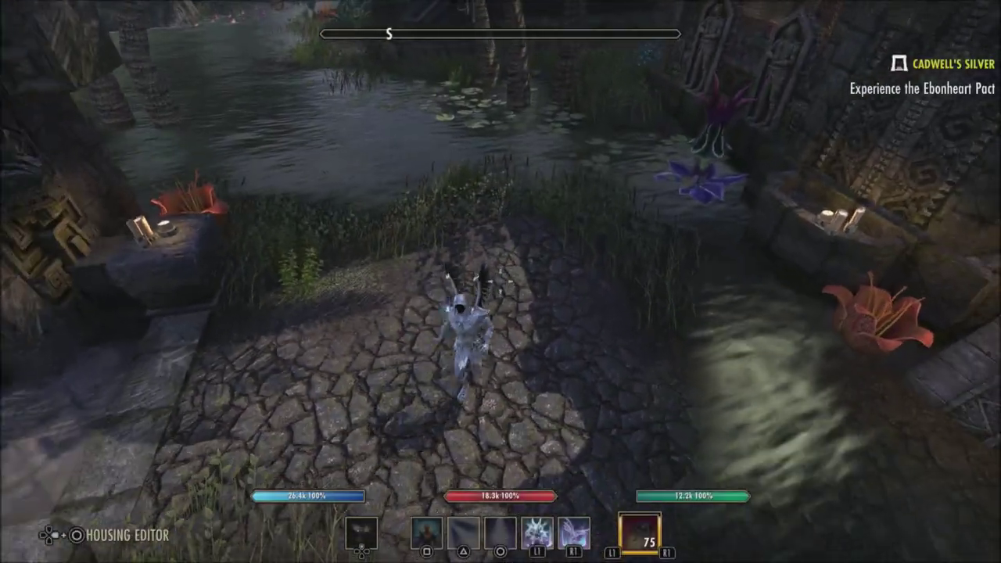
pyautogui.press('`')
pyautogui.press('w')
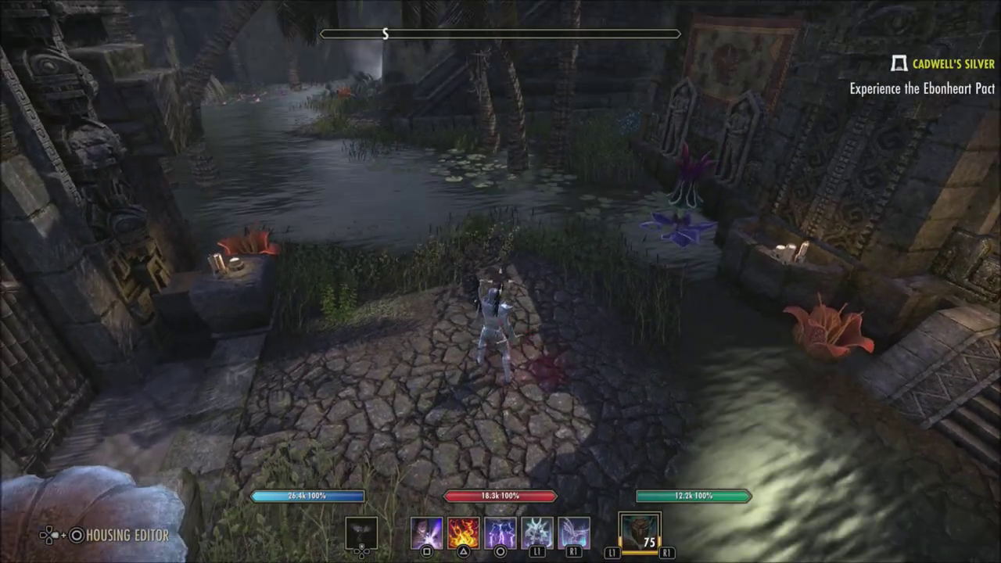
pyautogui.press('s')
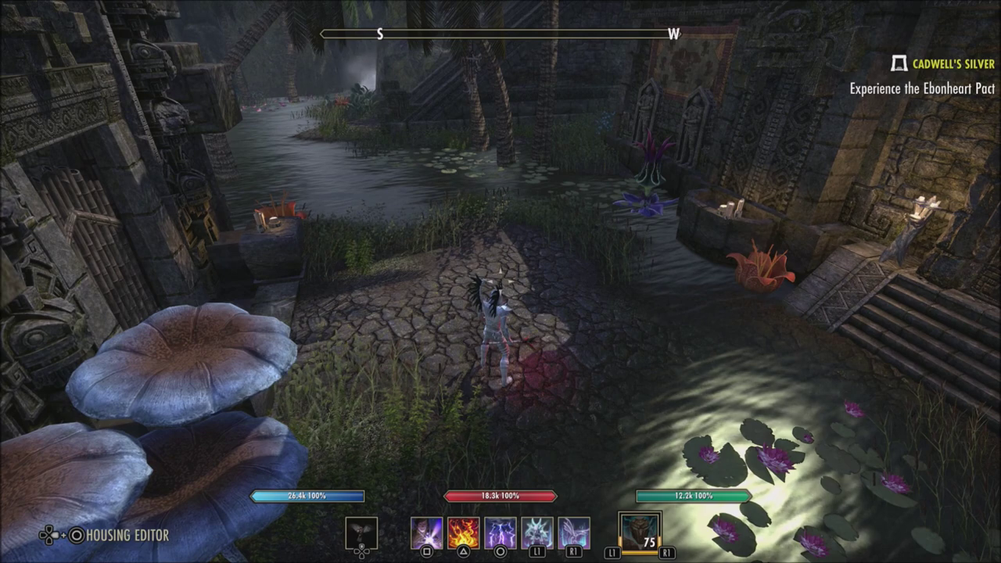
pyautogui.press('3')
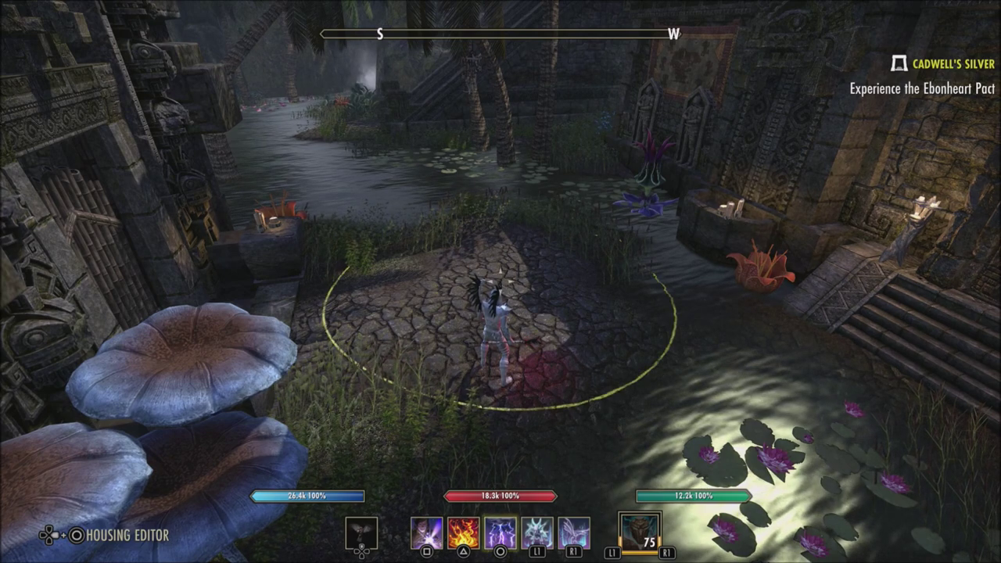
pyautogui.press('3')
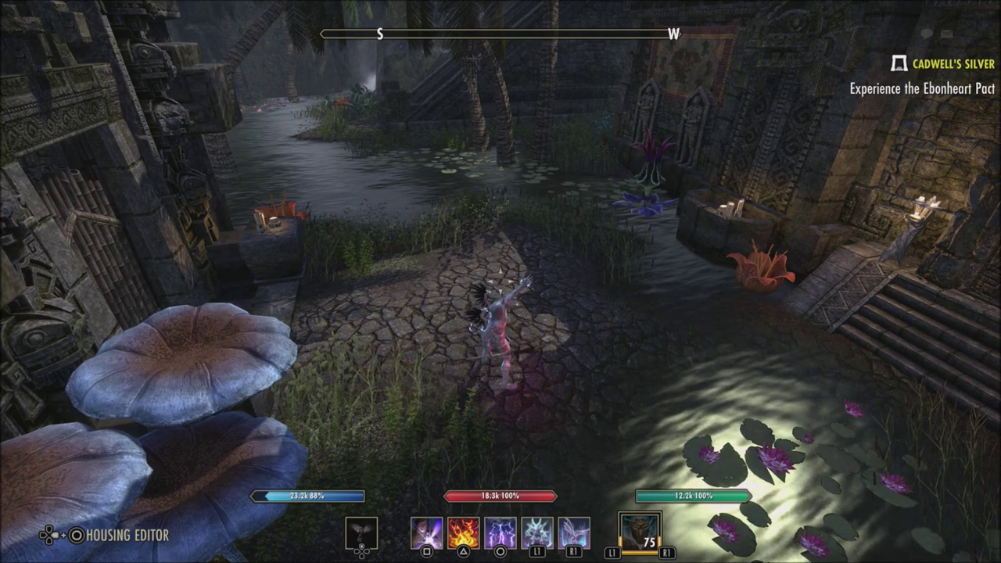
pyautogui.press('3')
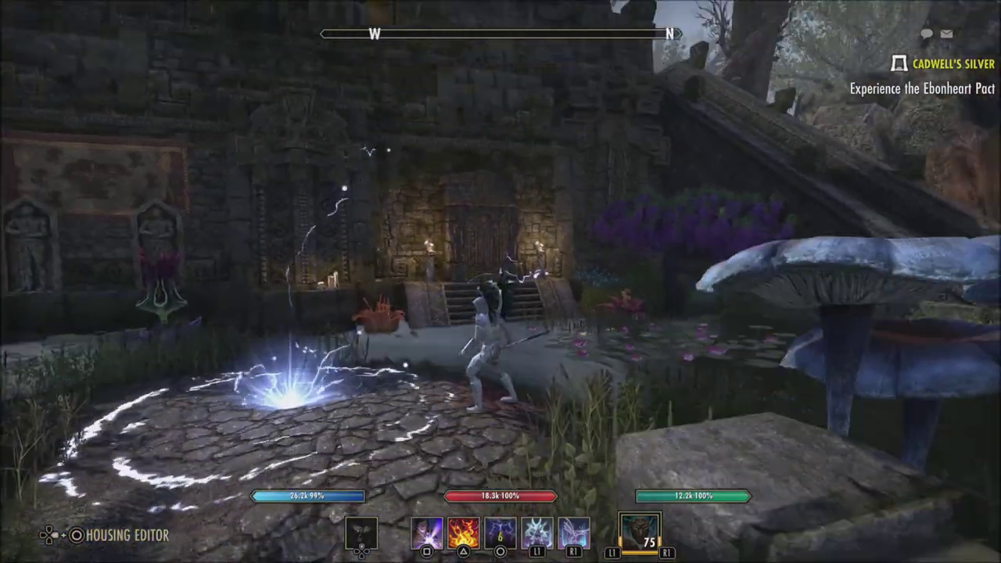
pyautogui.press('3')
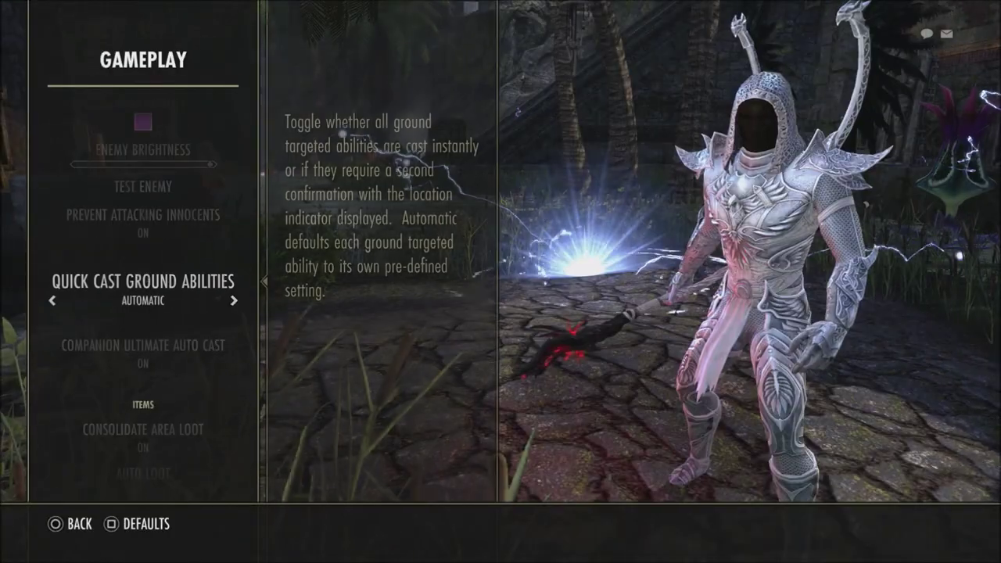
# Set Quick Cast Ground Abilities to On in the Gameplay settings and return to the game
pyautogui.press('Right')
pyautogui.press('Right')
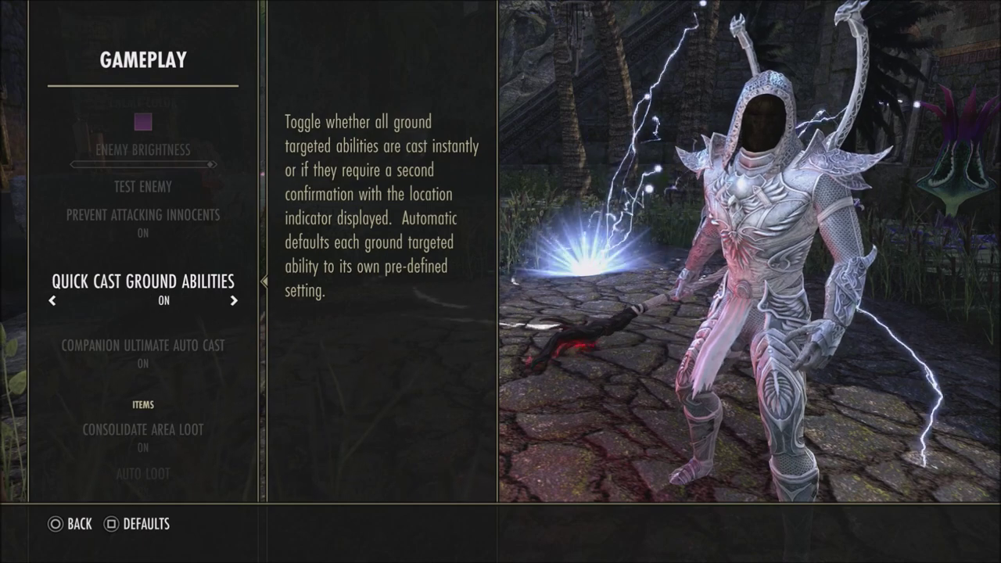
pyautogui.press('Escape')
pyautogui.press('Escape')
pyautogui.press('Escape')
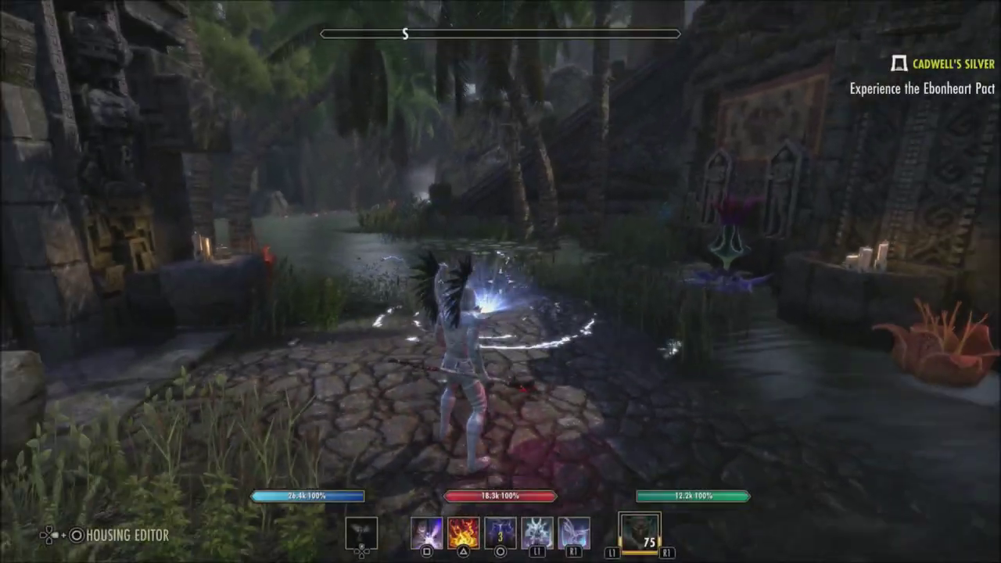
# Cast the third ability repeatedly on the ground to test quick casting when it is set to On
pyautogui.press('3')
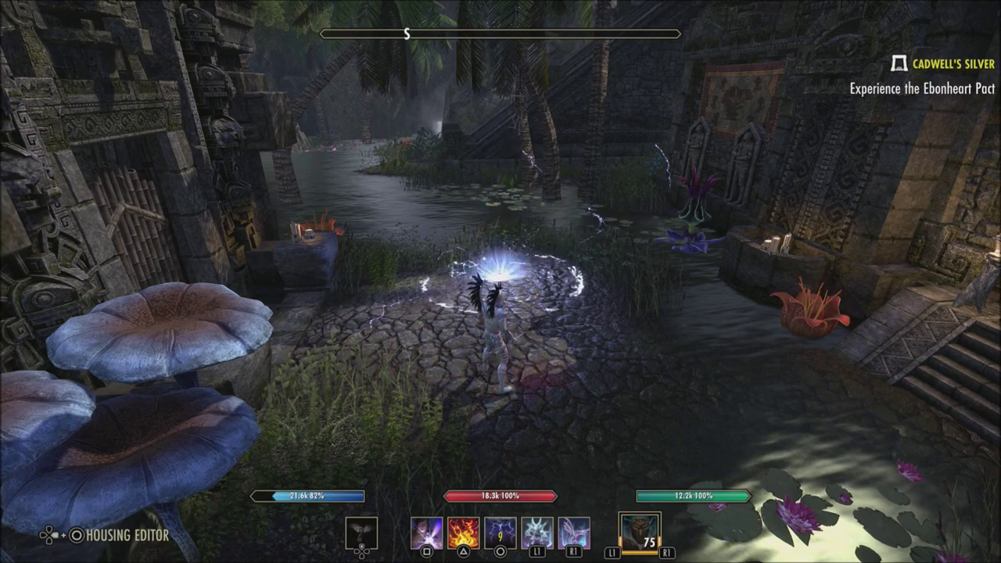
pyautogui.press('3')
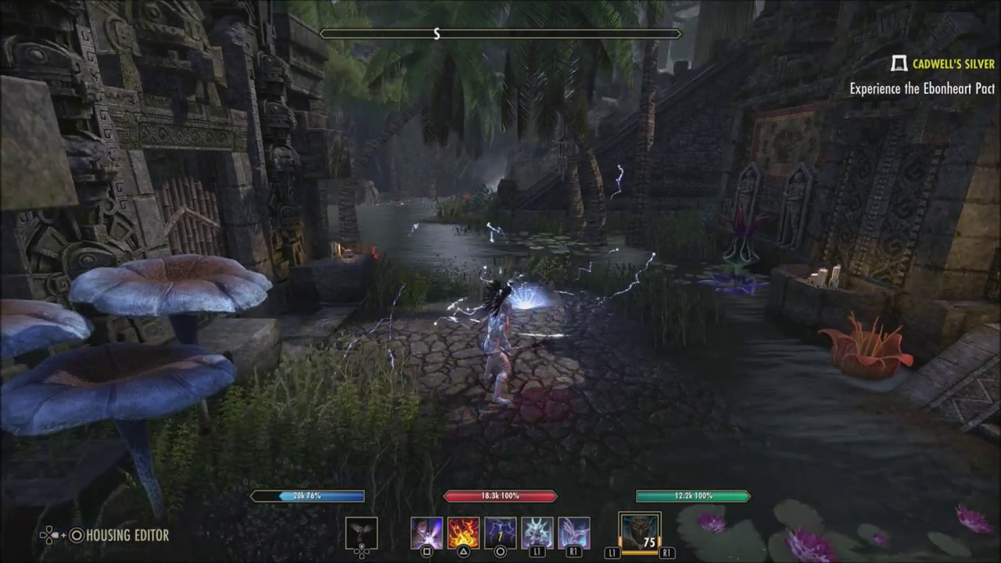
pyautogui.press('3')
pyautogui.press('3')
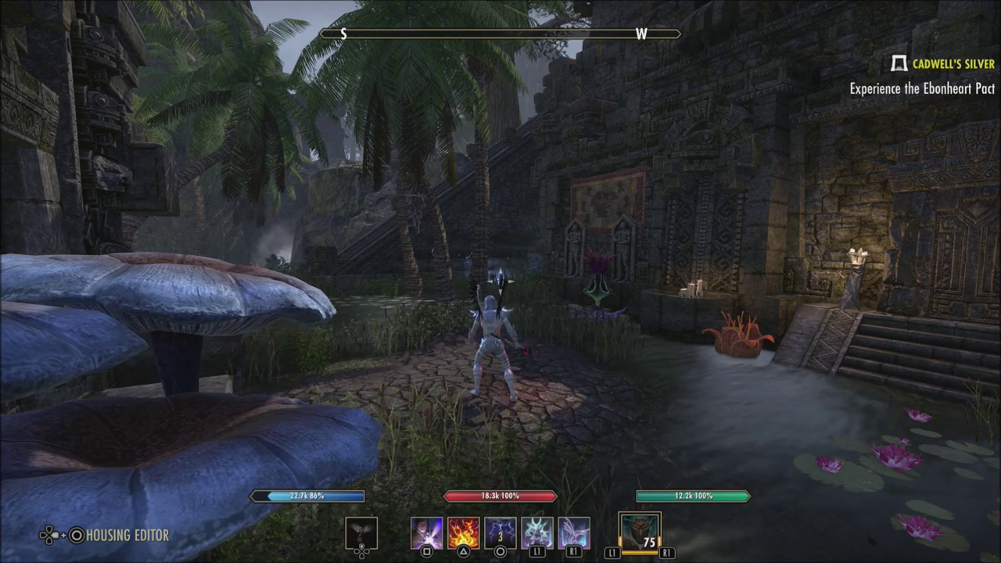
# Reopen the Gameplay settings and review the Companion Ultimate Auto Cast, Consolidate Area Loot and Auto Loot options
pyautogui.press('Escape')
pyautogui.press('Return')
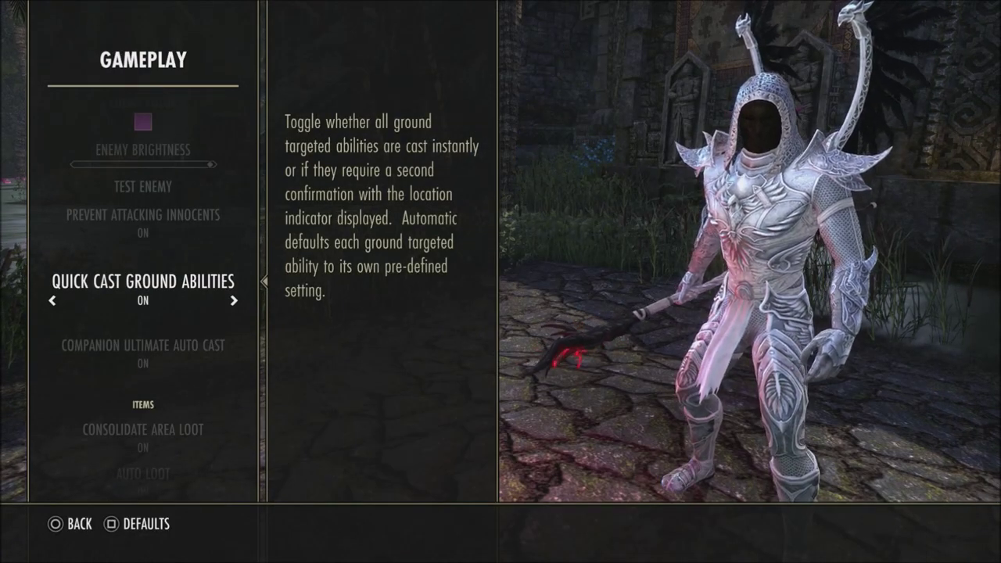
pyautogui.press('Down')
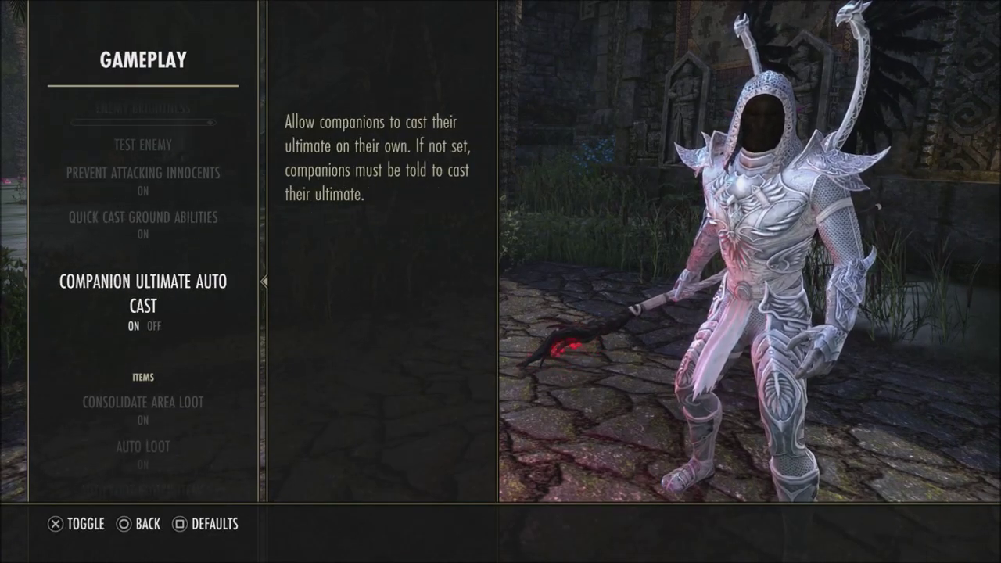
pyautogui.press('Down')
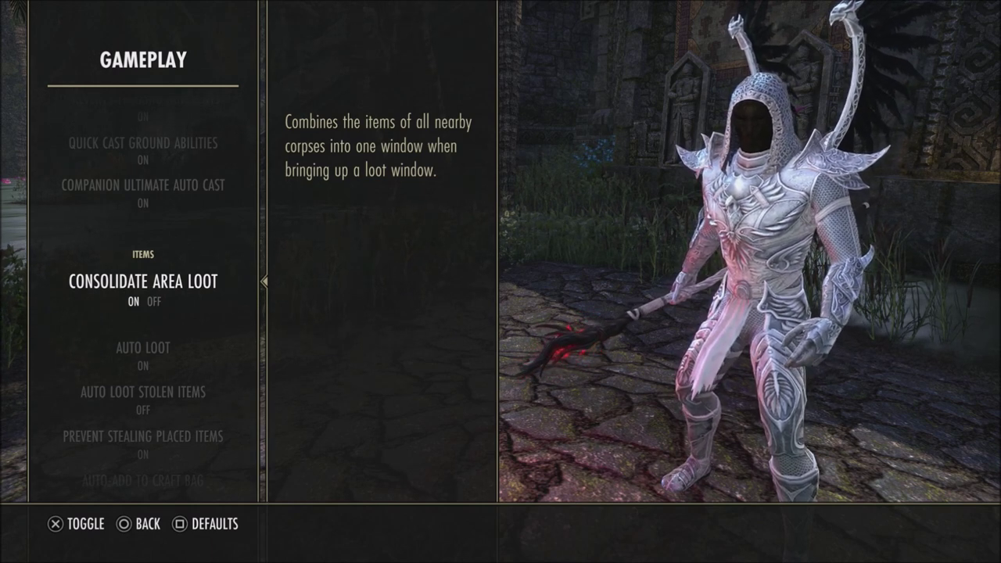
pyautogui.press('Down')
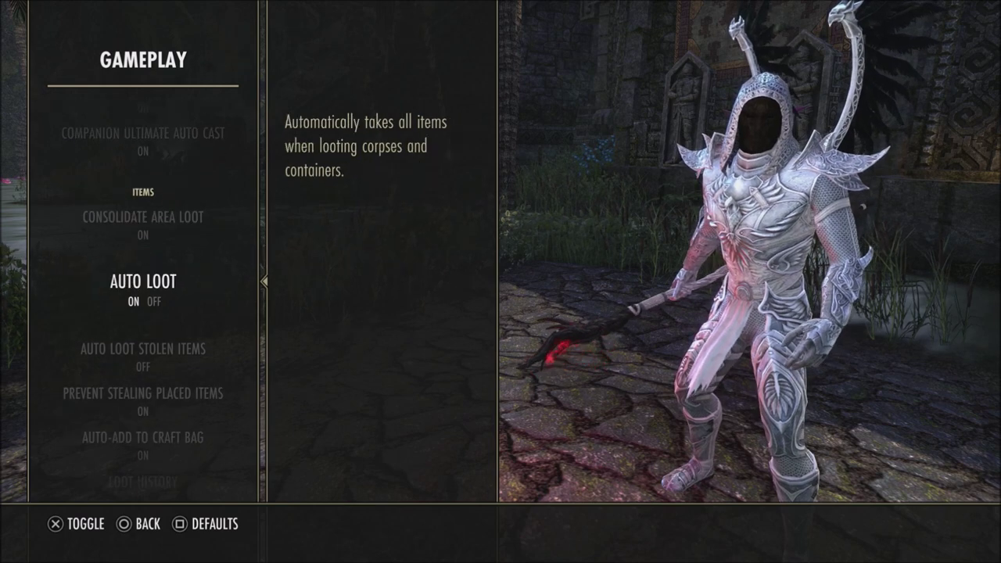
# Look through the remaining item options as far as the tutorial settings at the end of the Gameplay list
pyautogui.press('Down')
pyautogui.press('Down')
pyautogui.press('Down')
pyautogui.press('Down')
pyautogui.press('Down')
pyautogui.press('Down')
pyautogui.press('Down')
pyautogui.press('Up')
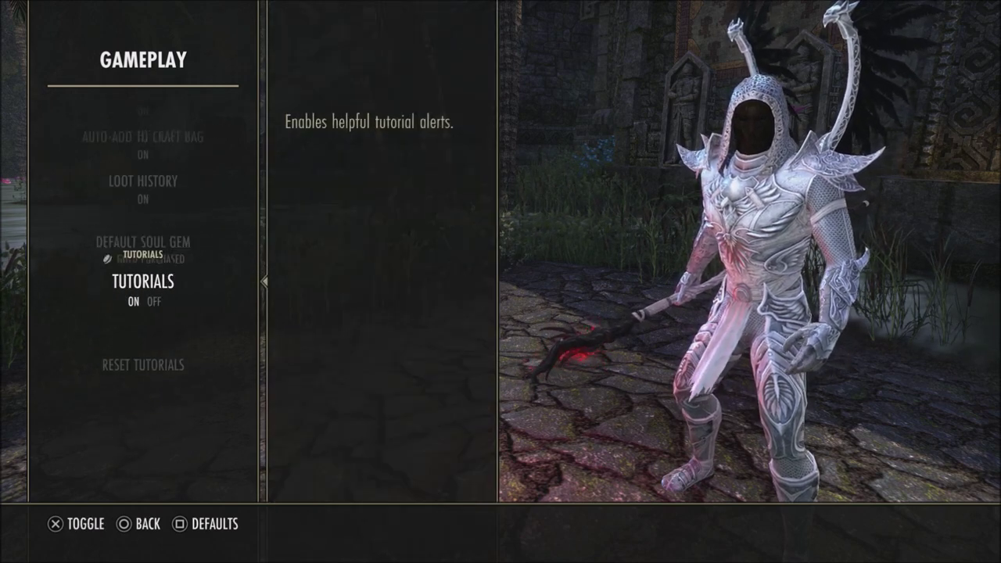
# Review the Auto Loot Stolen Items and Prevent Stealing Placed Items options and return to the Options list
pyautogui.press('Up')
pyautogui.press('Up')
pyautogui.press('Up')
pyautogui.press('Up')
pyautogui.press('Up')
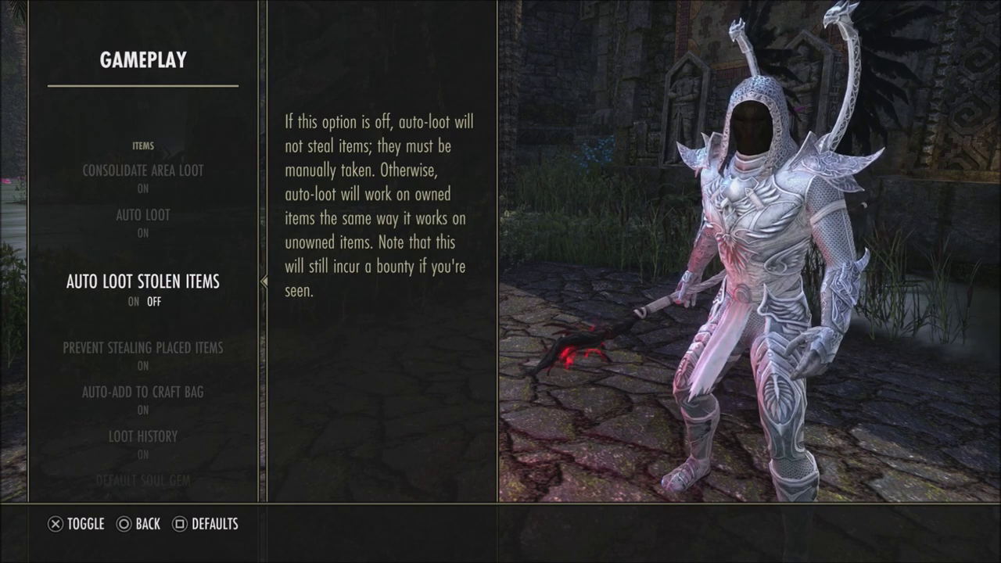
pyautogui.press('Down')
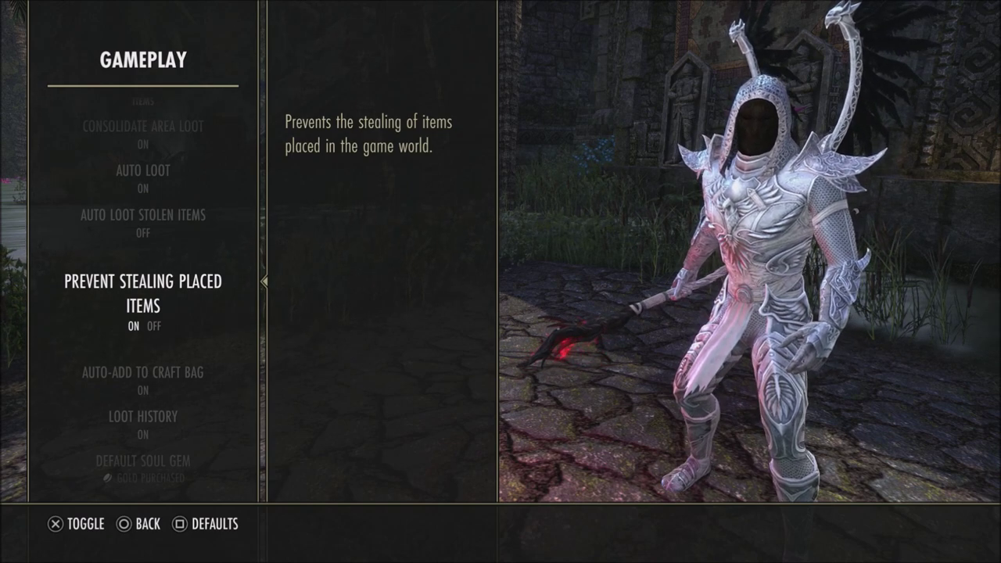
pyautogui.press('Escape')
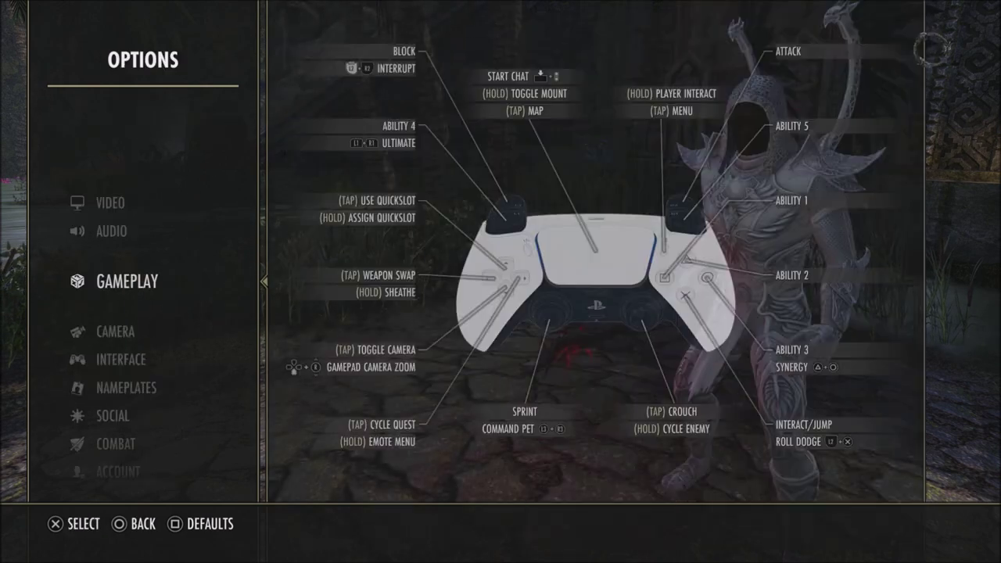
# Open the Camera settings and review the Invert Y, Assassination Camera, Screen Shake and Camera Sensitivity options
pyautogui.press('Down')
pyautogui.press('Return')
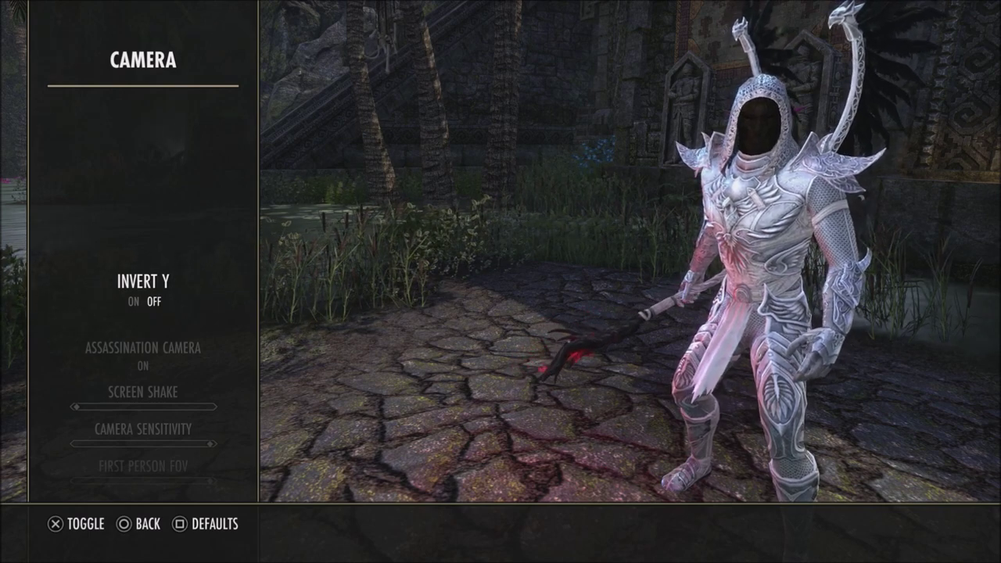
pyautogui.press('Down')
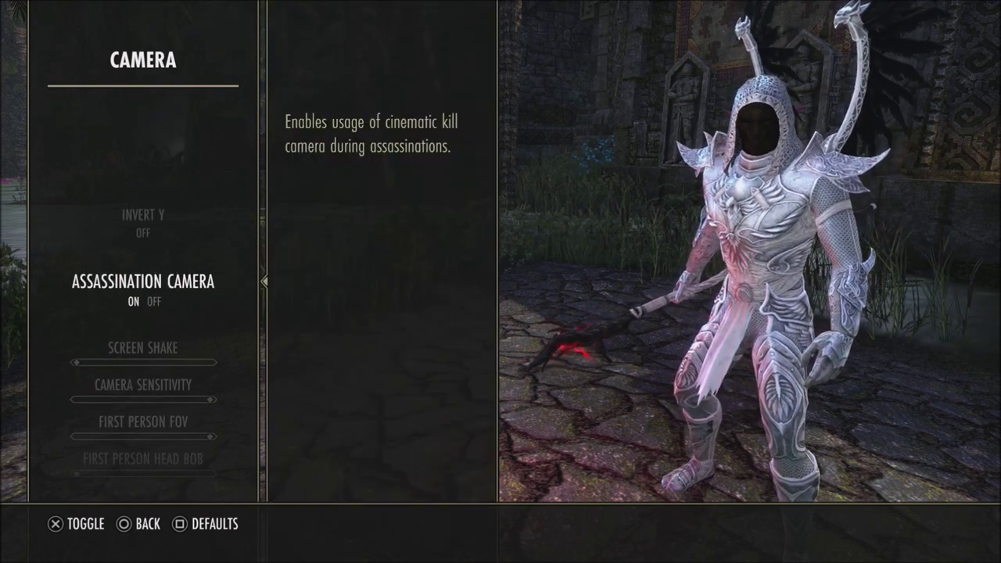
pyautogui.press('Down')
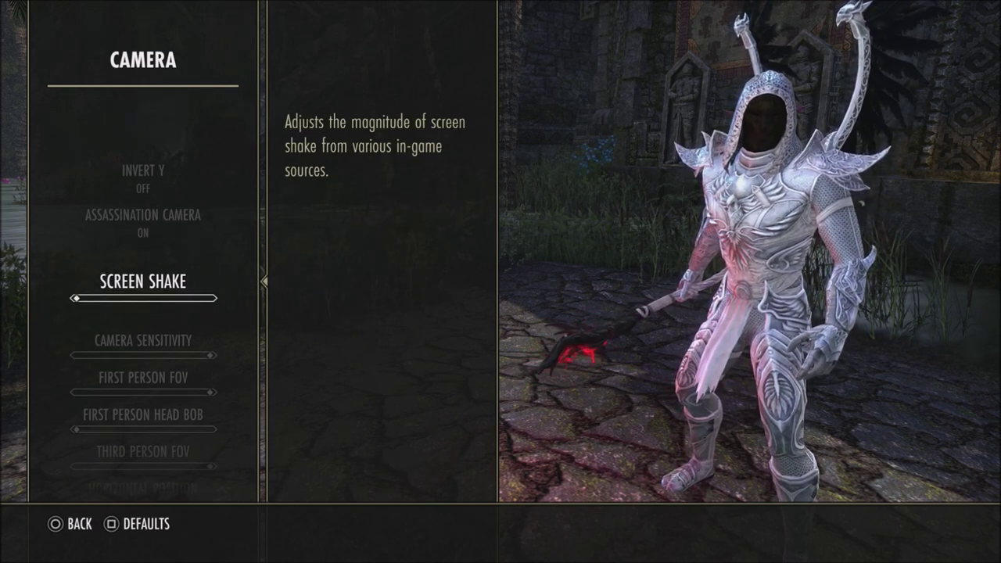
pyautogui.press('Down')
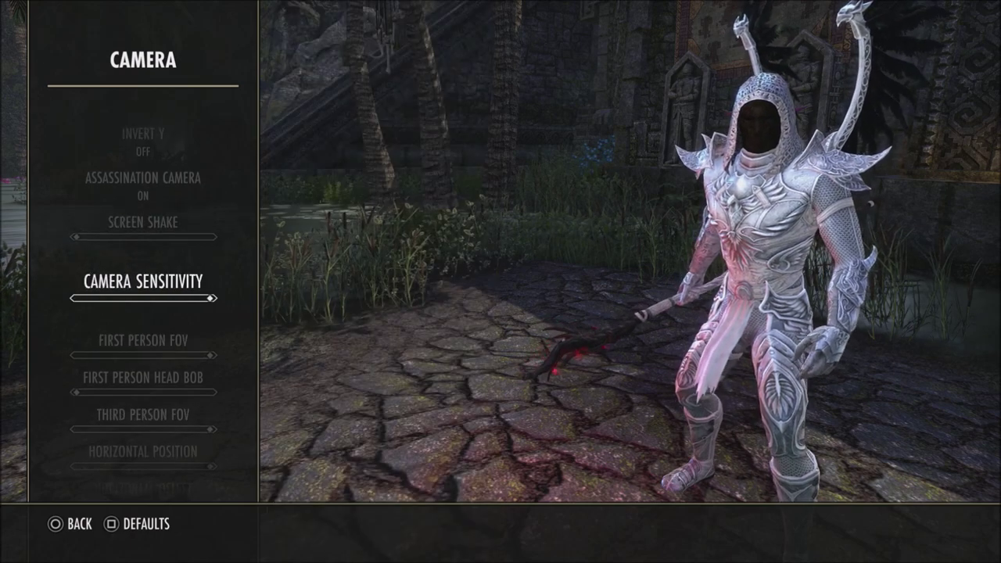
# Leave the Camera settings and return to the game to test the camera sensitivity
pyautogui.press('Escape')
pyautogui.press('Escape')
pyautogui.press('Escape')
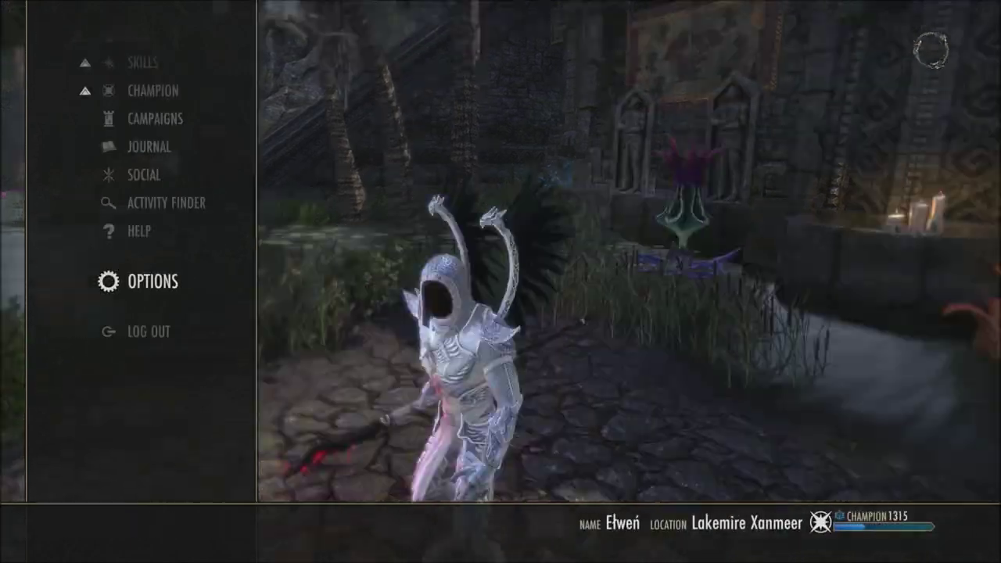
pyautogui.press('Escape')
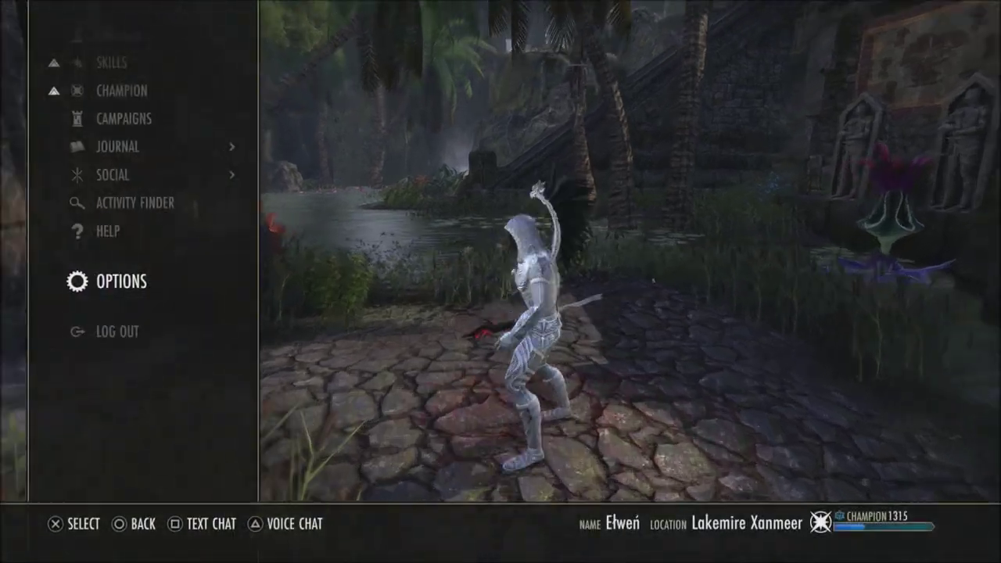
# Reopen the Camera settings and review the first-person FOV and head bob, third-person FOV, Horizontal Position and Horizontal Offset options
pyautogui.press('Return')
pyautogui.press('Return')
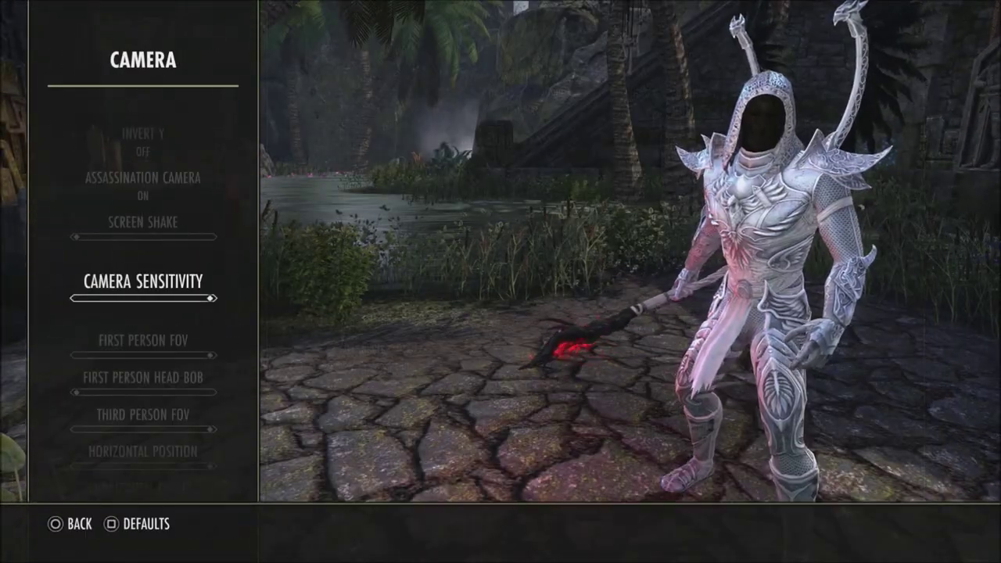
pyautogui.press('Down')
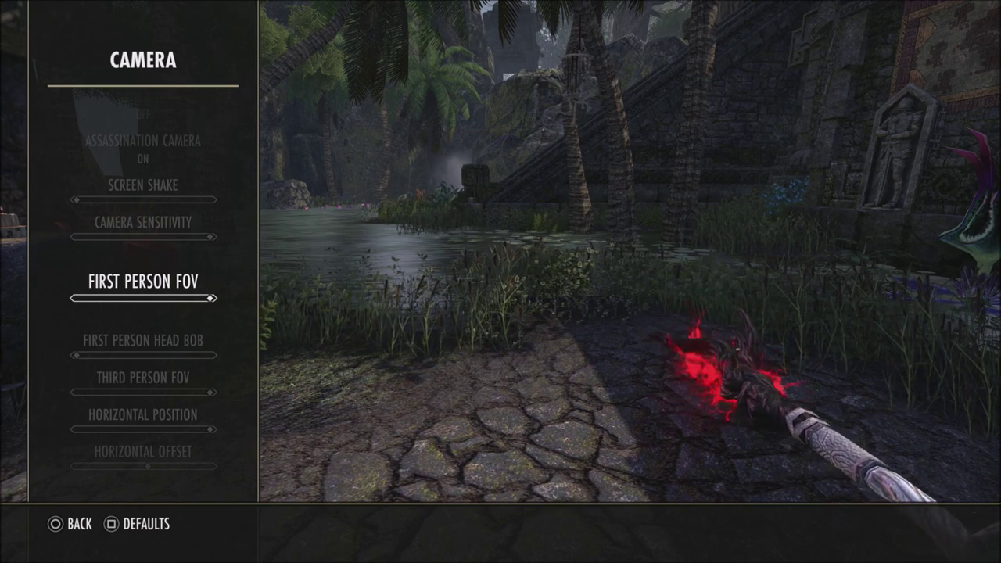
pyautogui.press('Down')
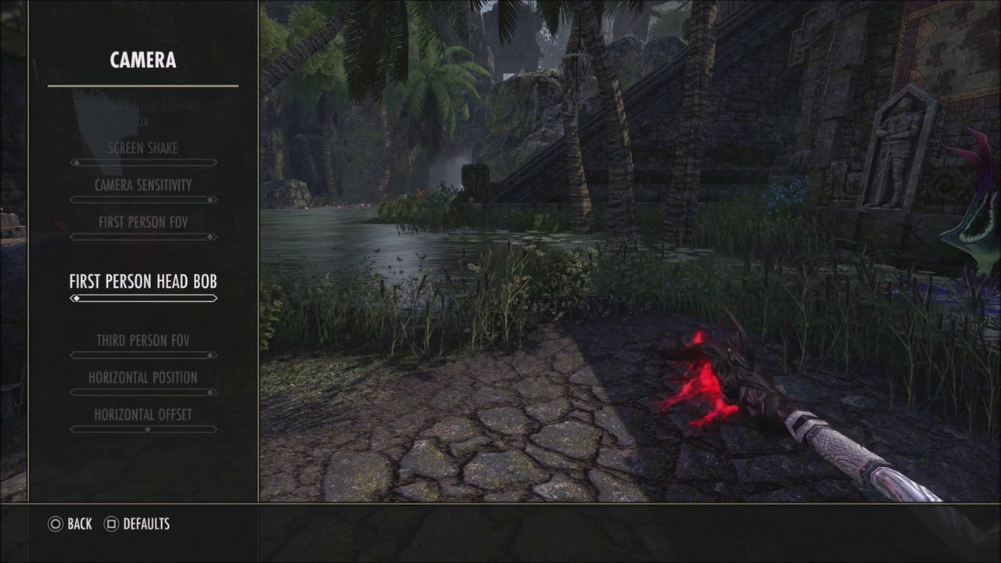
pyautogui.press('Down')
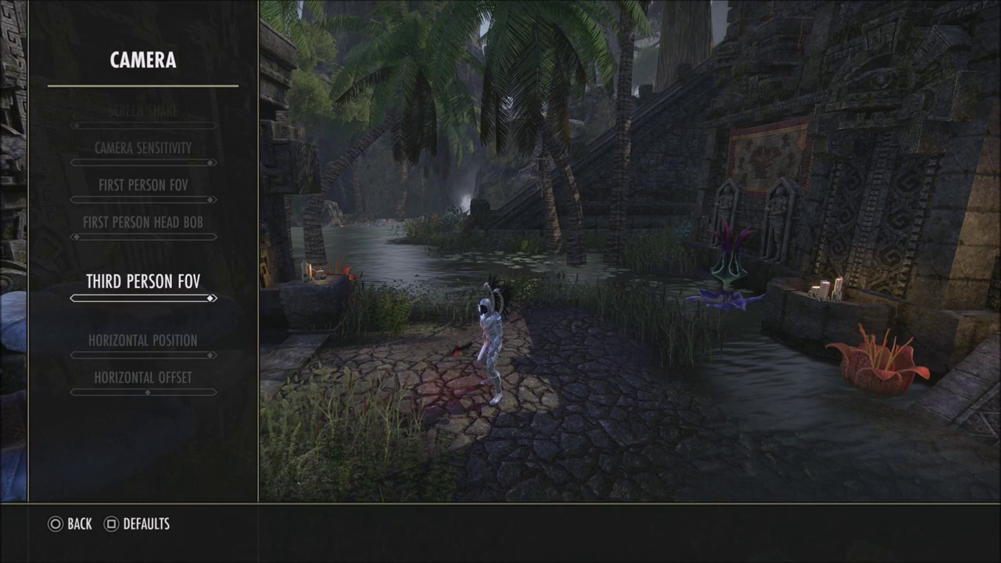
pyautogui.press('Down')
pyautogui.press('Down')
pyautogui.press('Up')
# Return to the game and turn the camera around the character in both directions to test the third-person view
pyautogui.press('Escape')
pyautogui.press('Escape')
pyautogui.press('Escape')
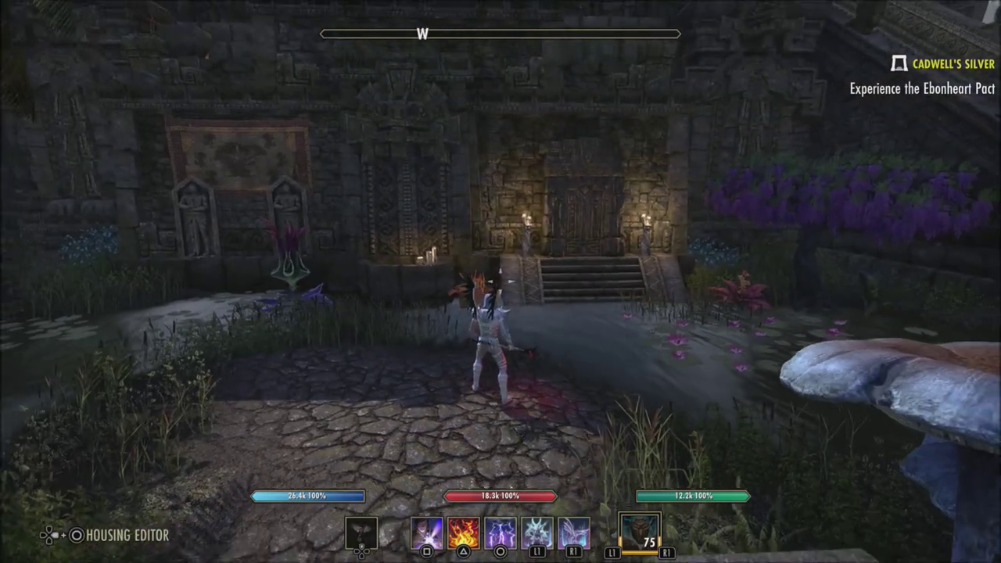
pyautogui.press('Right')
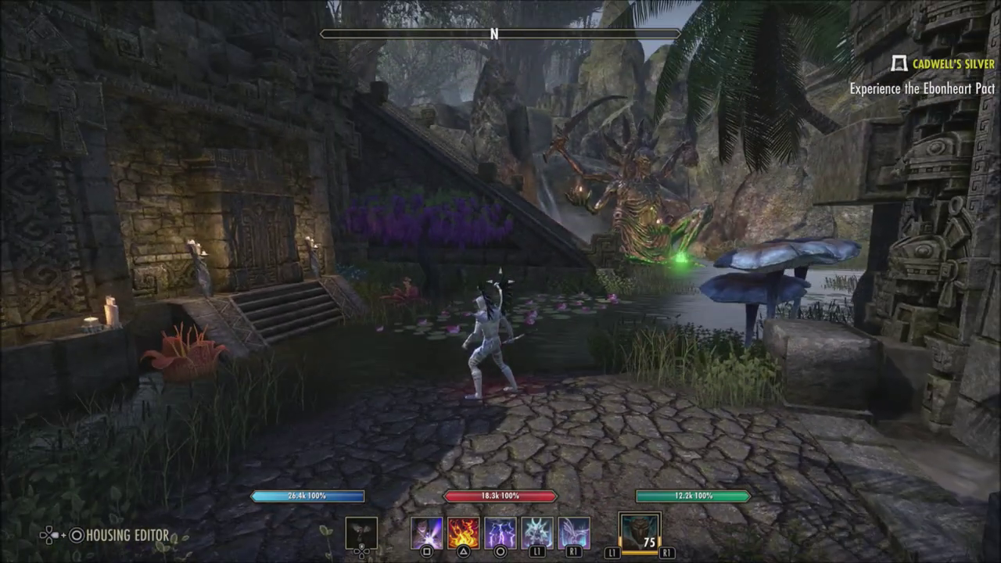
pyautogui.press('Right')
pyautogui.press('Left')
pyautogui.press('Left')
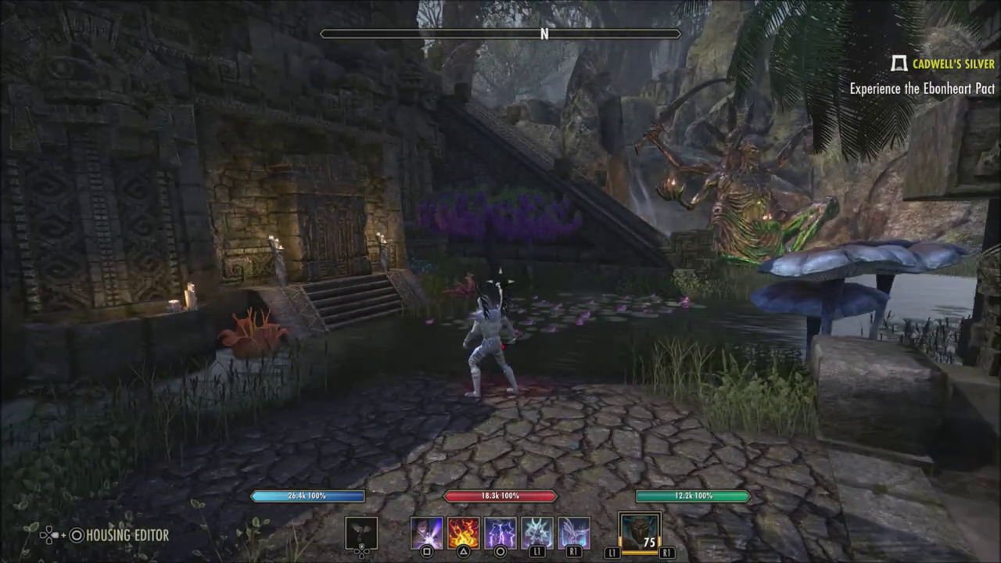
pyautogui.press('Left')
pyautogui.press('w')
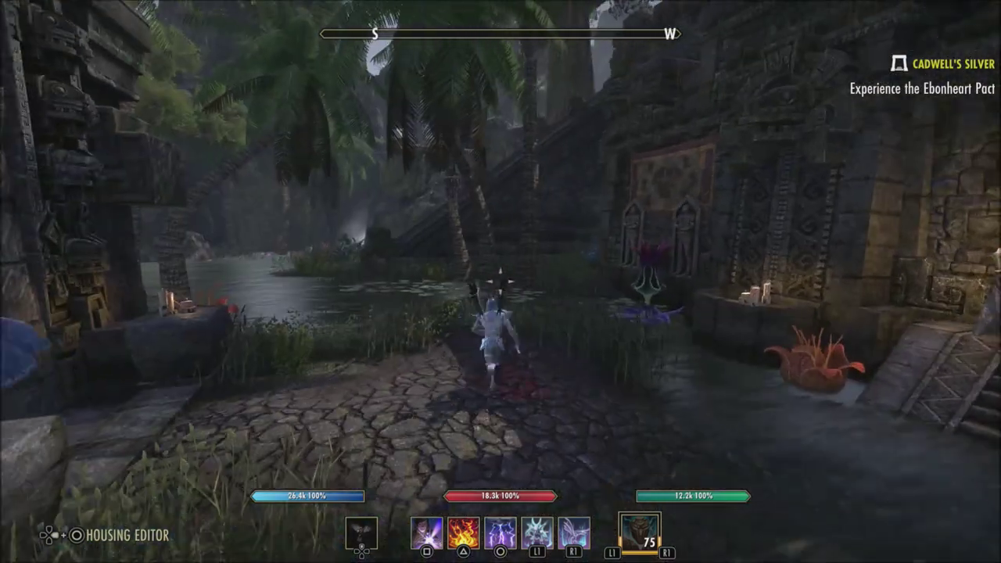
pyautogui.press('Right')
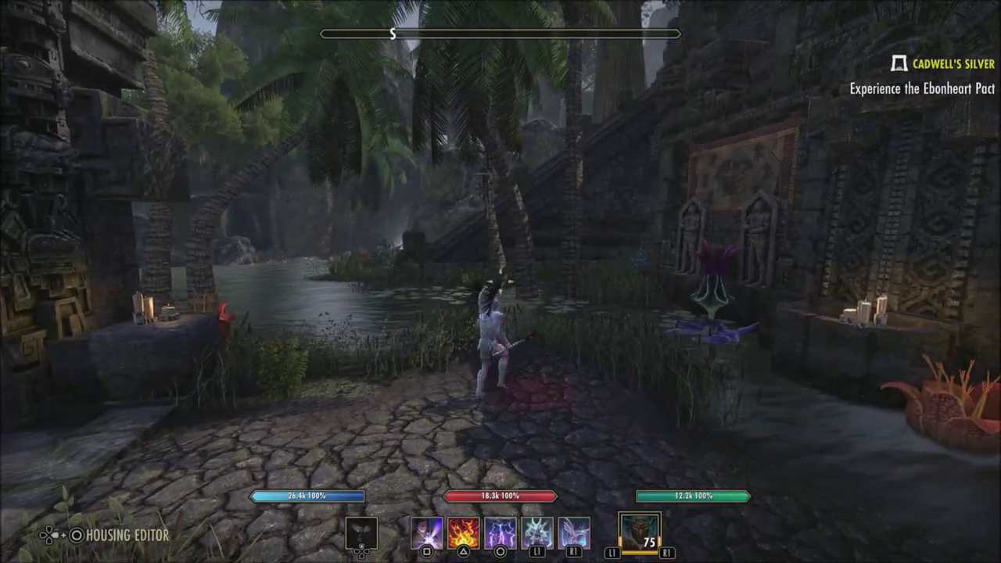
pyautogui.press('Right')
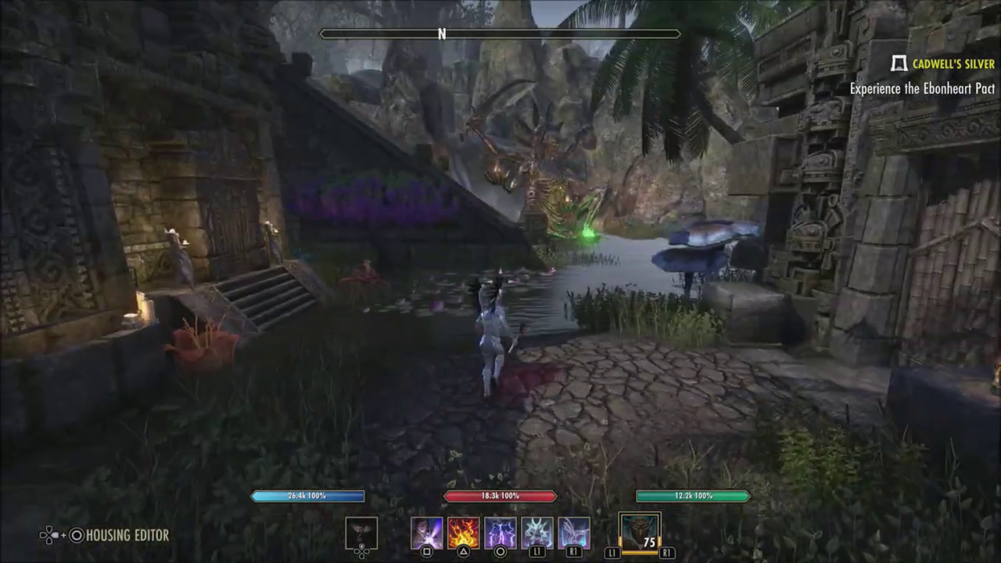
pyautogui.press('Right')
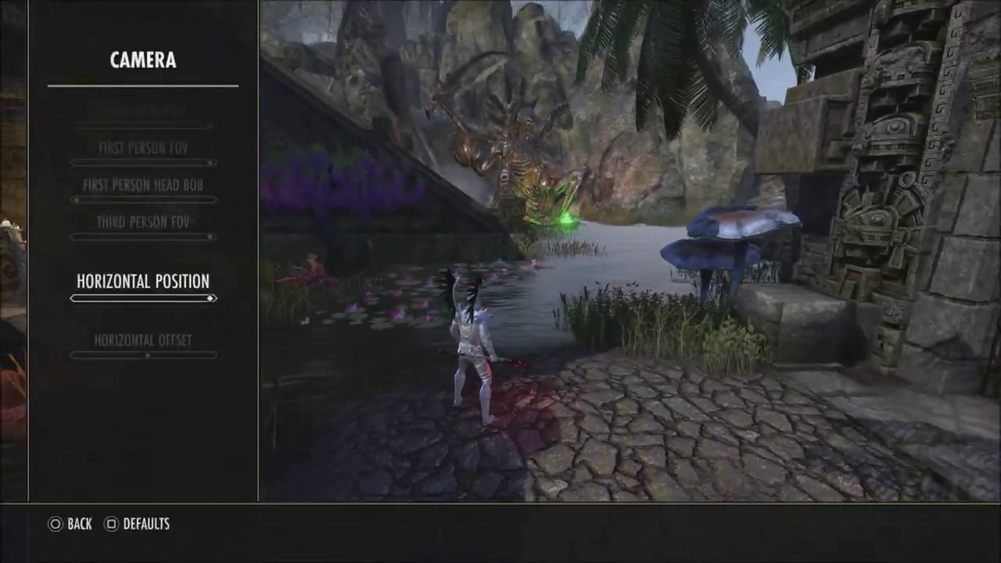
# Leave the Camera settings and zoom the in-game camera in on the character and back out
pyautogui.press('Escape')
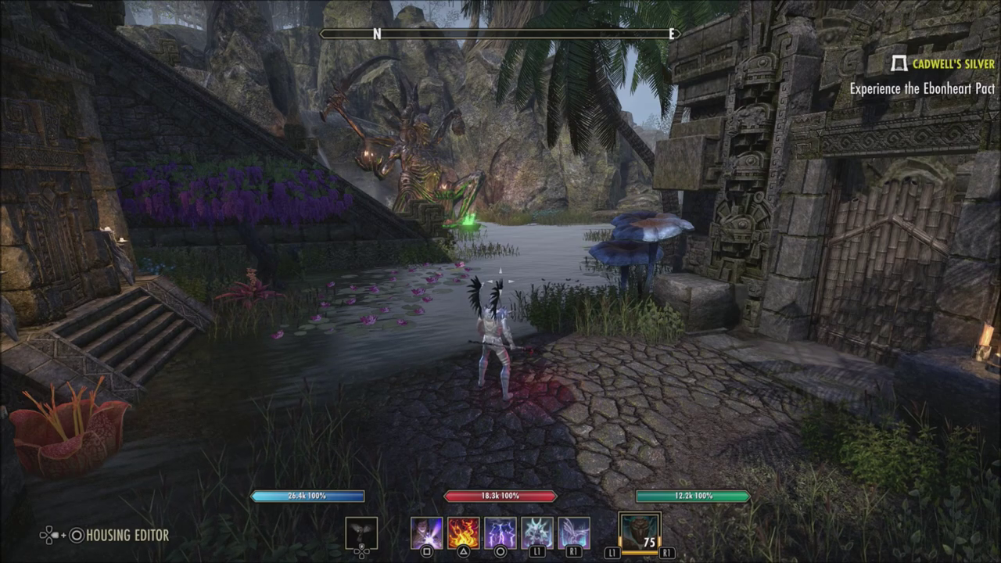
pyautogui.scroll(4, 501, 282)
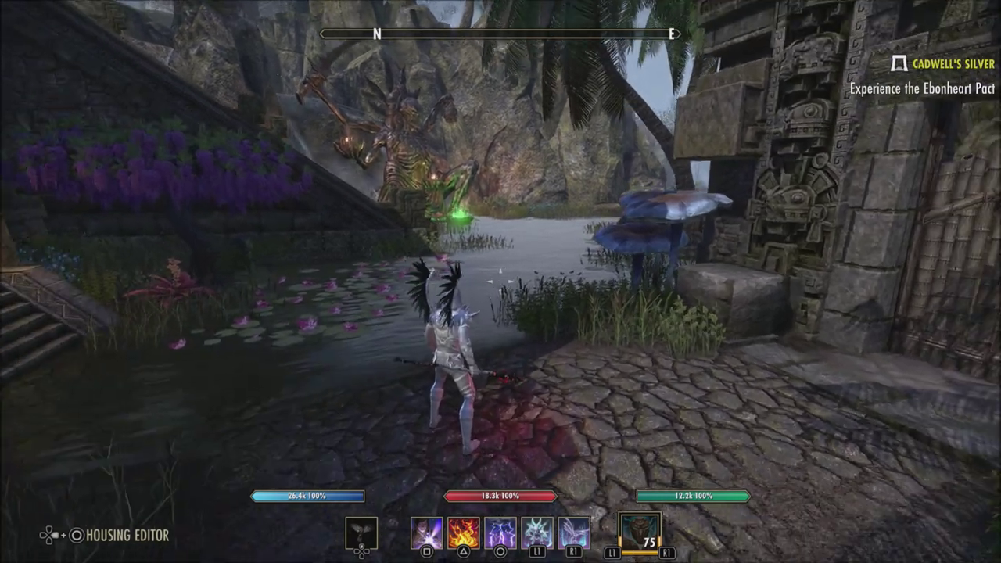
pyautogui.scroll(-4, 501, 282)
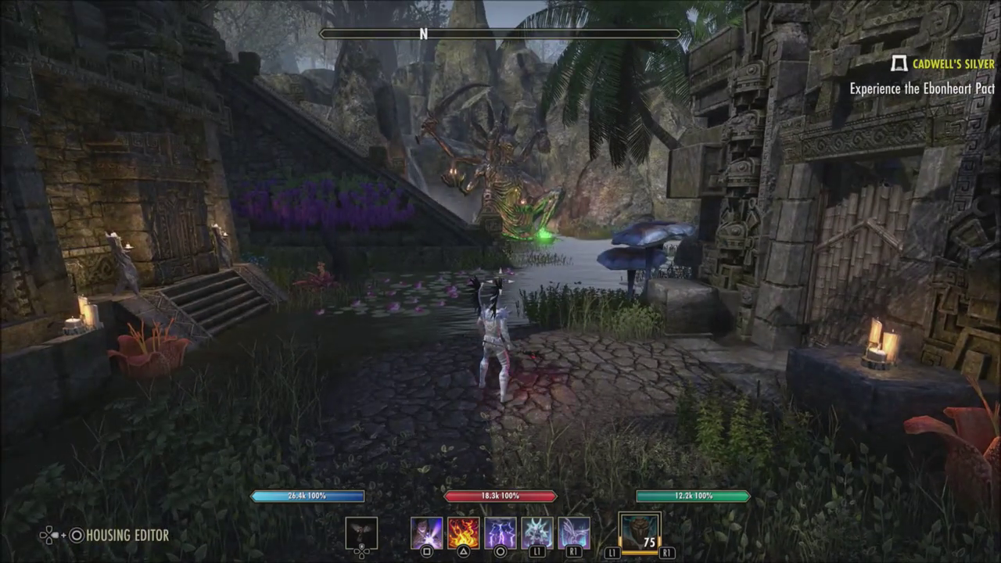
# Open the Interface settings and review the Display Name, Group Revive Counter and Quest Tracker options
pyautogui.press('Escape')
pyautogui.press('Return')
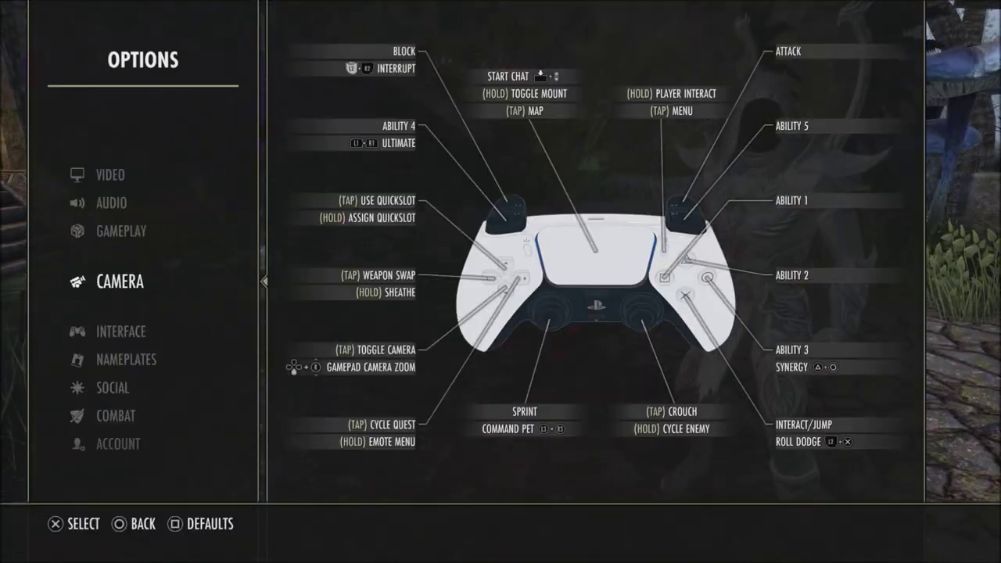
pyautogui.press('Down')
pyautogui.press('Return')
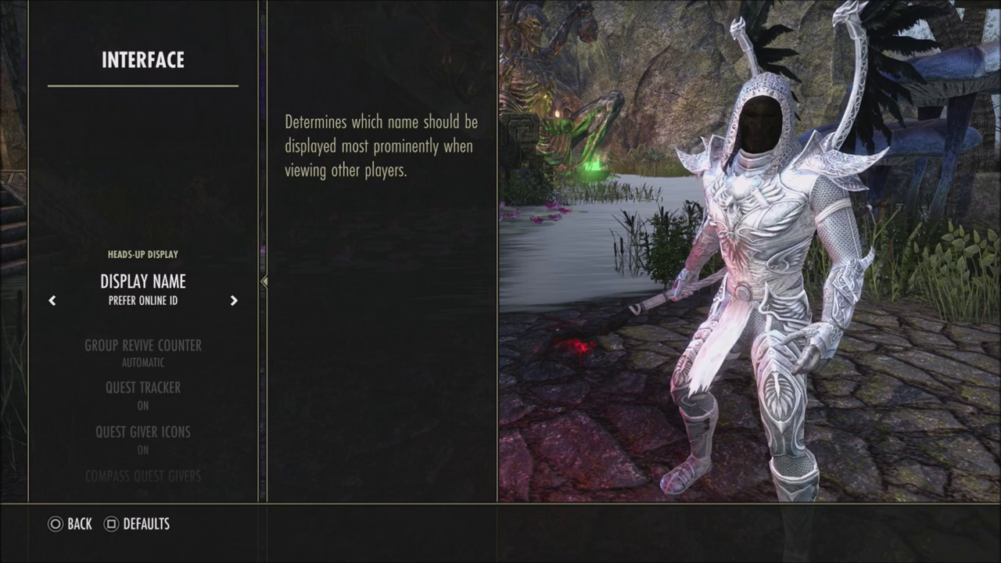
pyautogui.press('Down')
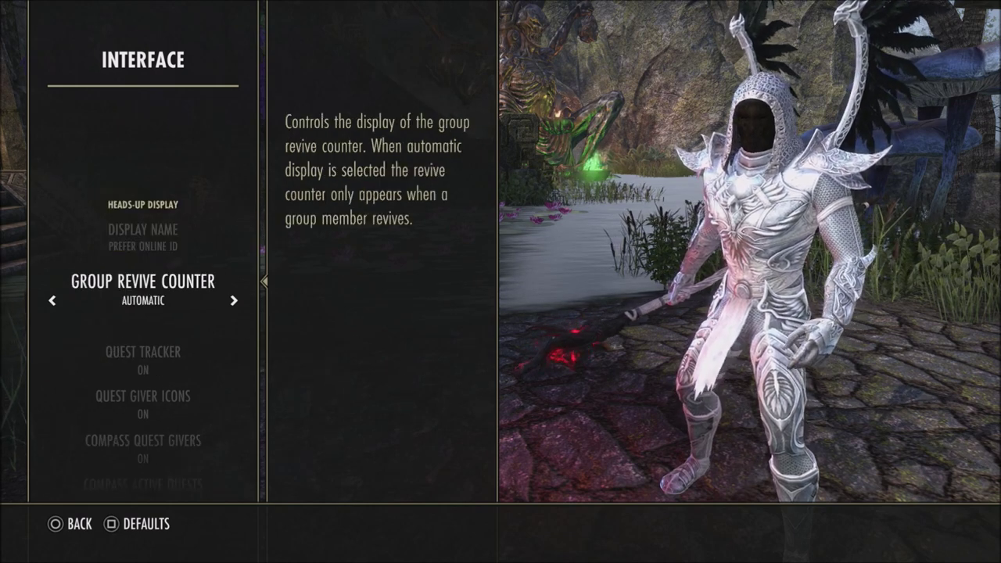
pyautogui.press('Down')
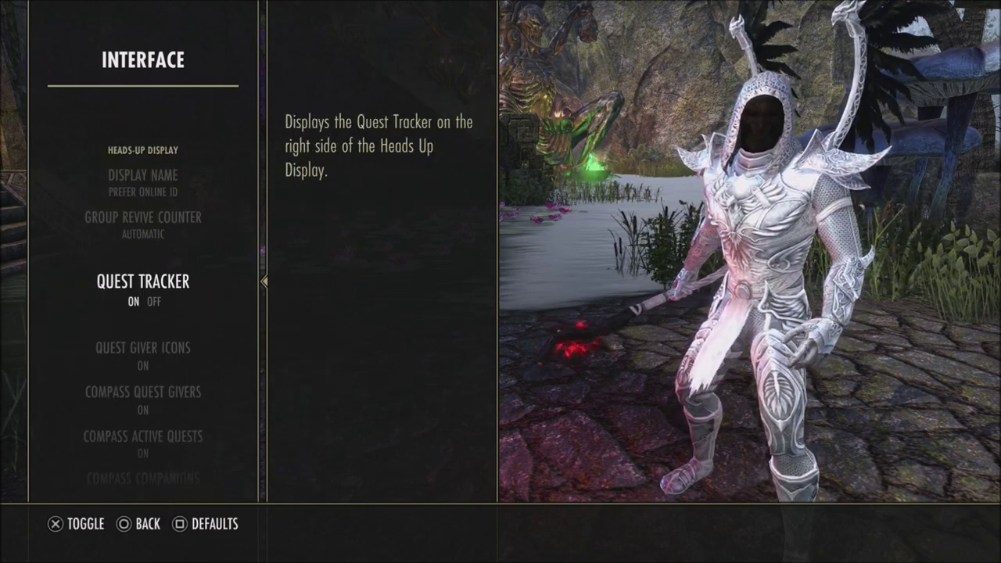
# Look through the remaining heads-up display options, from Quest Giver Icons and the compass settings to the Weapon and Armor Indicators
pyautogui.press('Down')
pyautogui.press('Down')
pyautogui.press('Down')
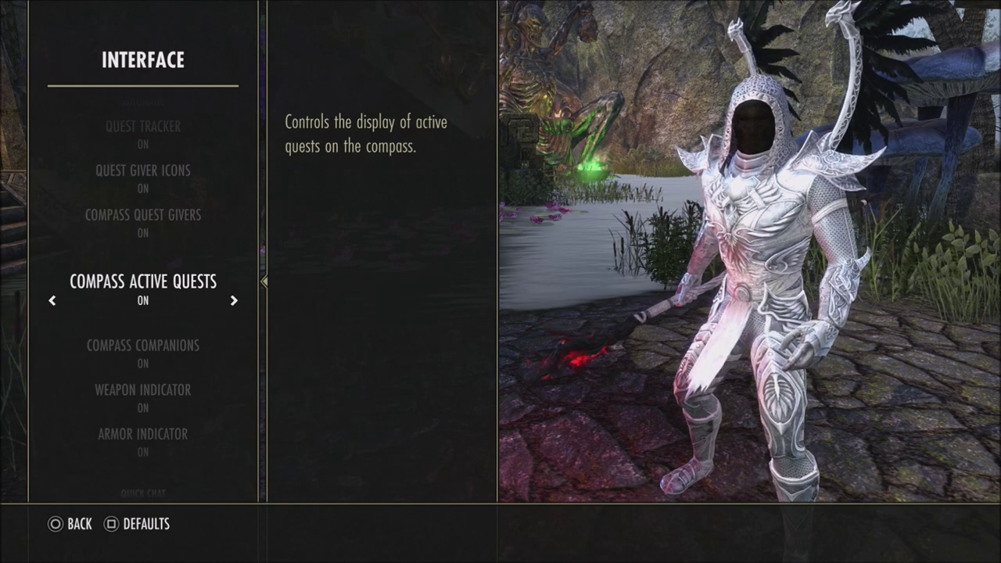
pyautogui.press('Down')
pyautogui.press('Down')
pyautogui.press('Down')
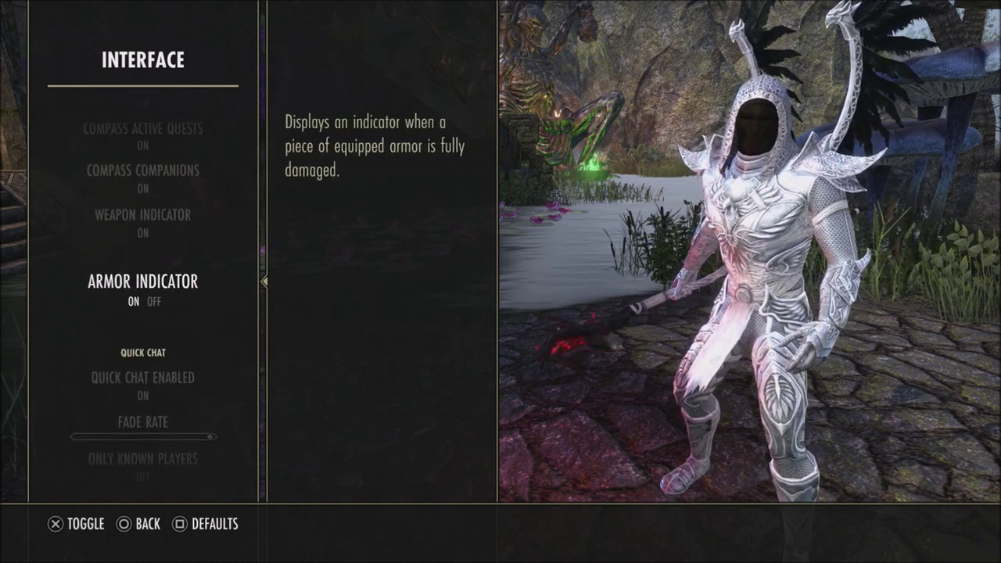
# Review the Quick Chat Enabled, Fade Rate, Only Known Players and Self options and return to the Options list
pyautogui.press('Down')
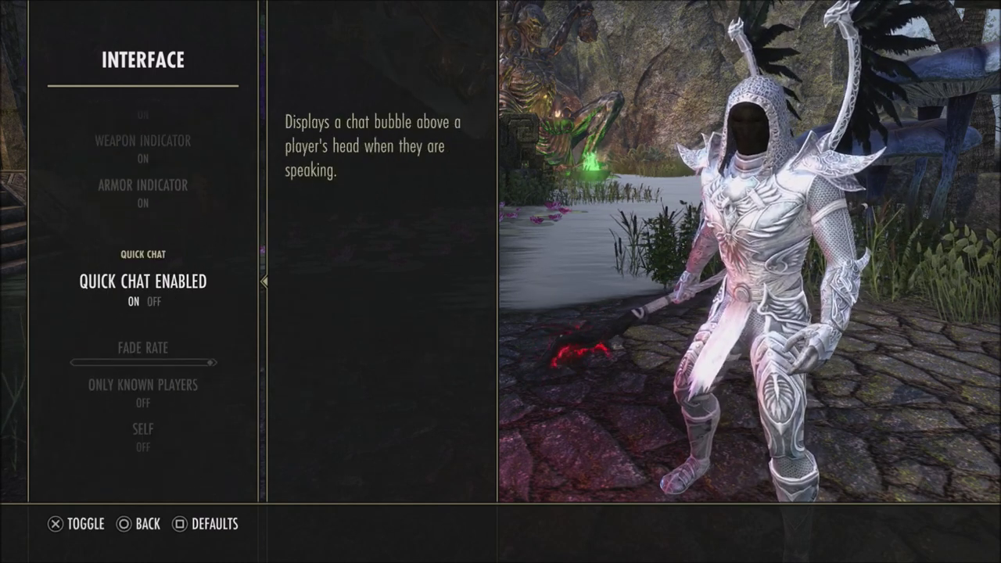
pyautogui.press('Down')
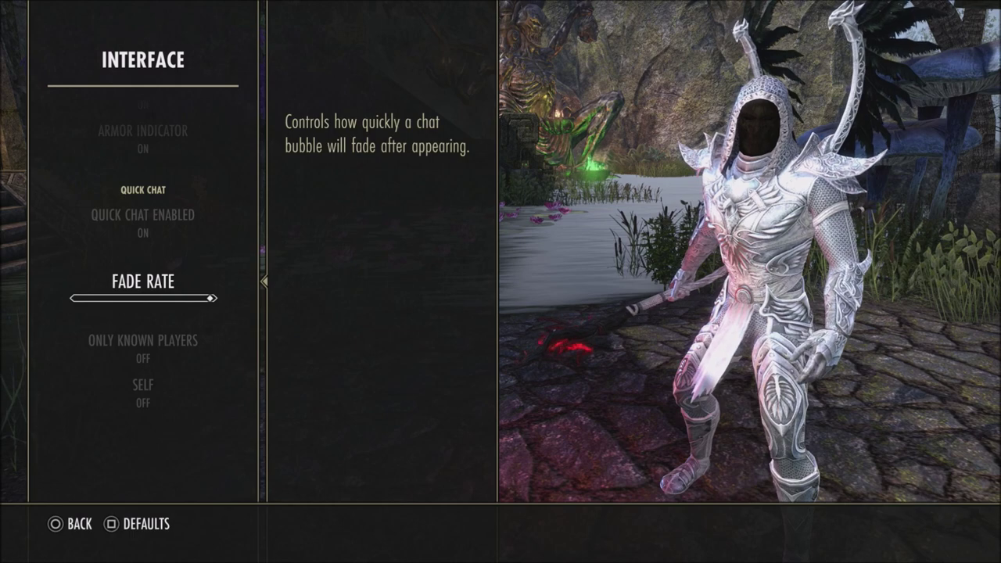
pyautogui.press('Down')
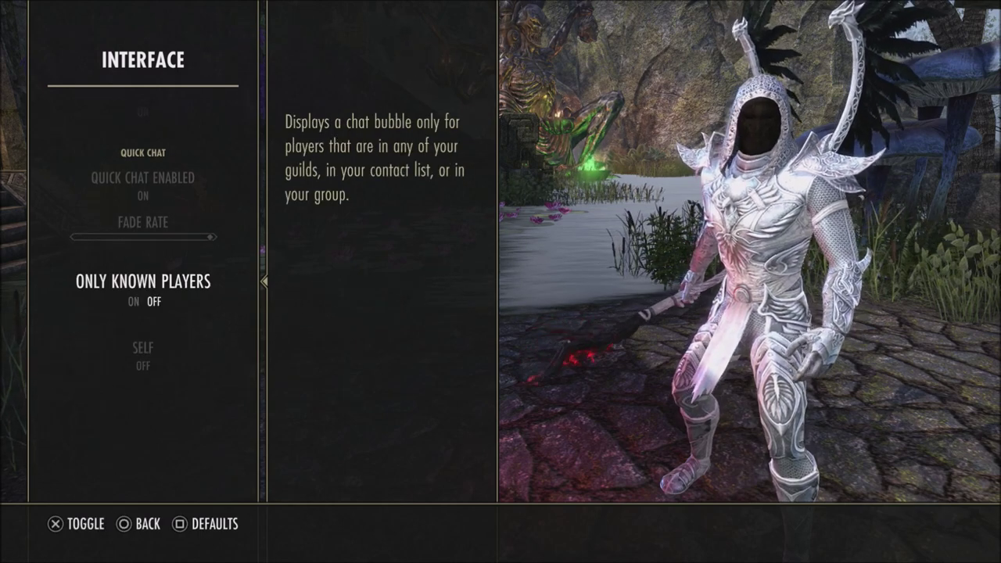
pyautogui.press('Down')
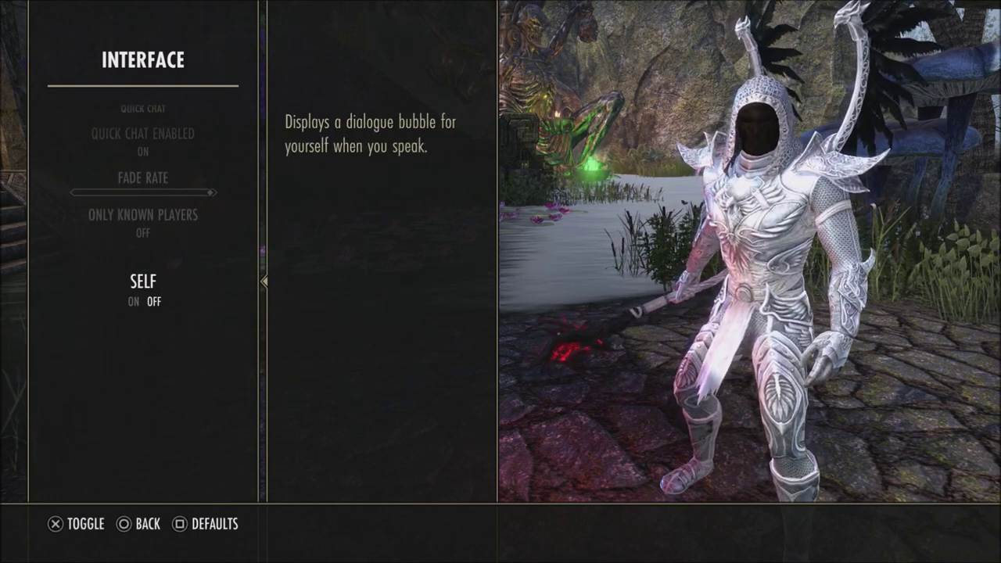
pyautogui.press('Escape')
# Open the Nameplates settings and review the Nameplates and Show Title options
pyautogui.press('Down')
pyautogui.press('Return')
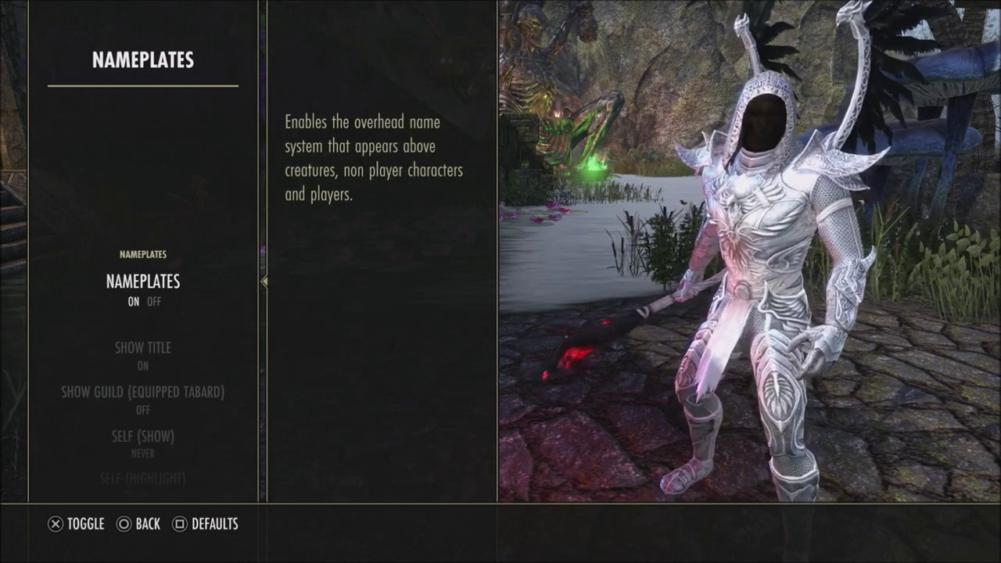
pyautogui.press('Down')
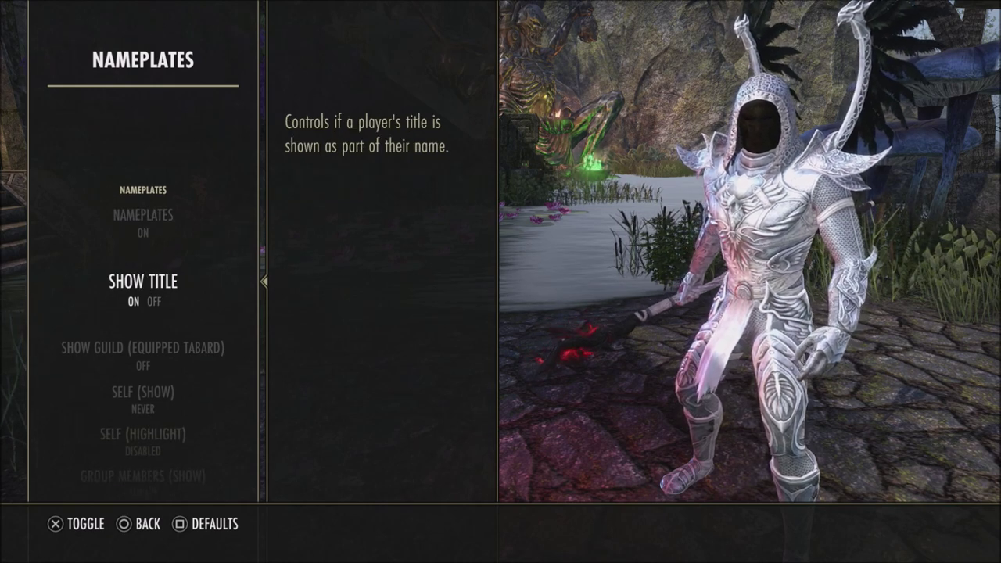
# Switch Show Guild (Equipped Tabard) to On and back to Off
pyautogui.press('Down')
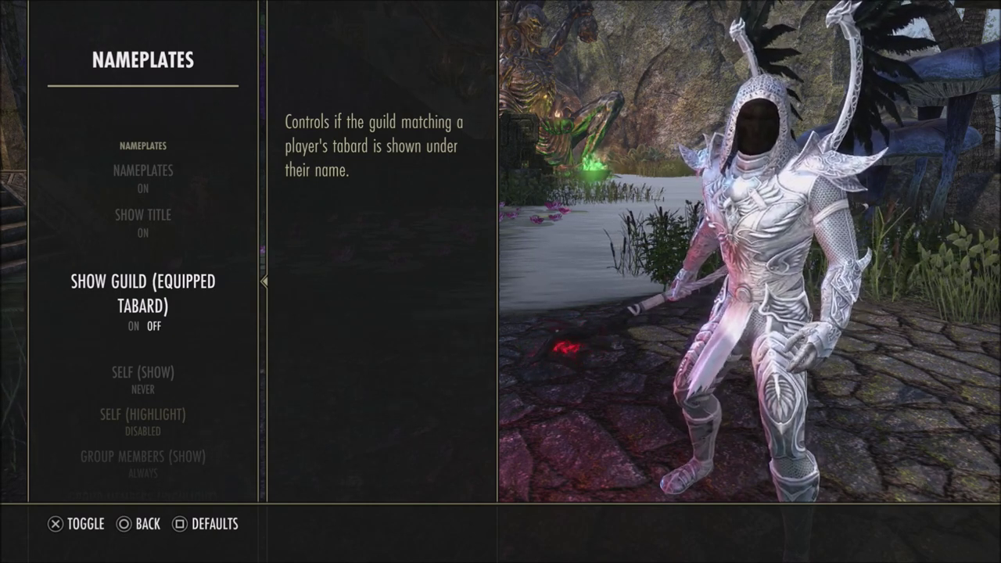
pyautogui.press('Return')
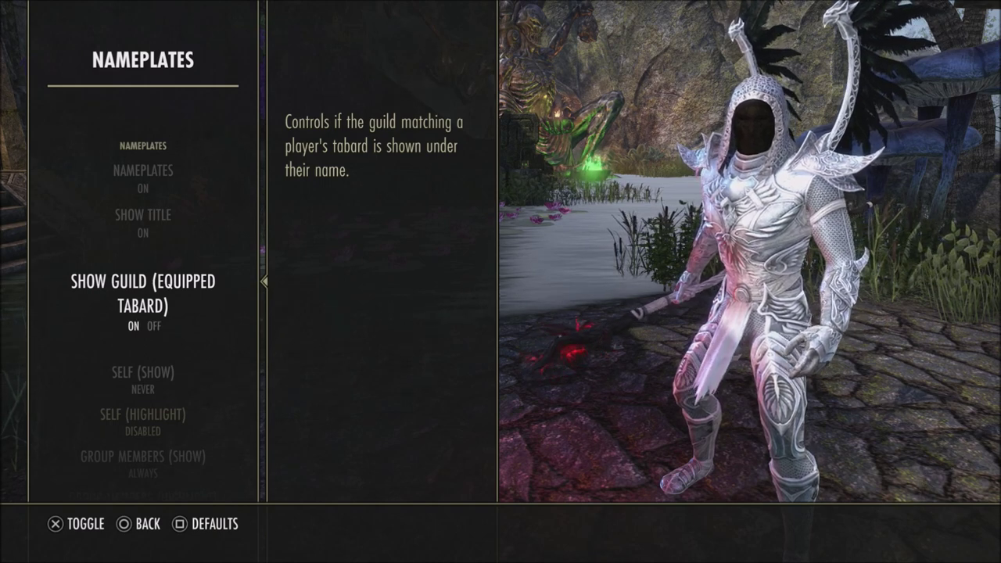
pyautogui.press('Return')
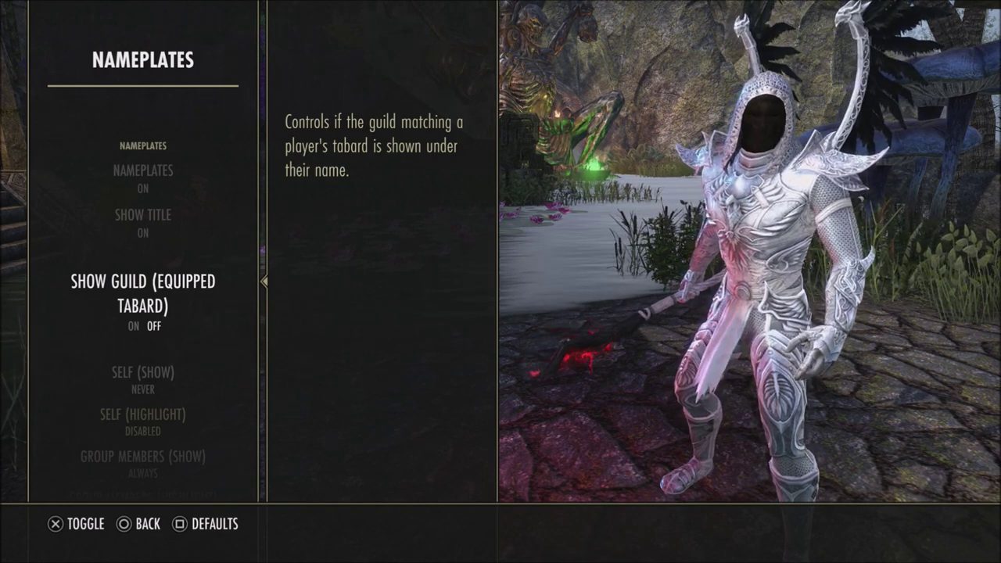
# Review the nameplate Show and Highlight options for Self, Group Members and Friendly NPCs, continuing to Friendly Players (Show)
pyautogui.press('Down')
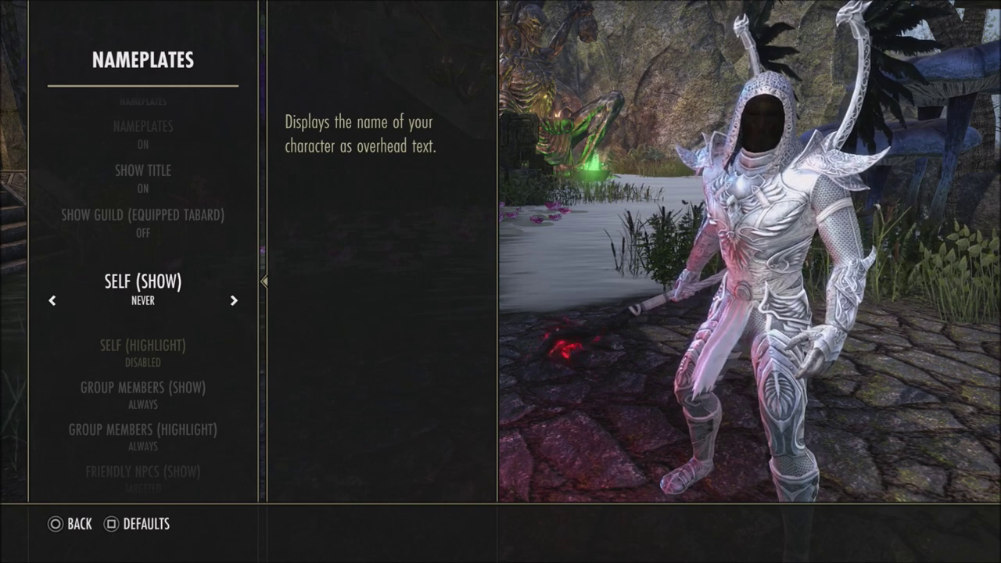
pyautogui.press('Down')
pyautogui.press('Down')
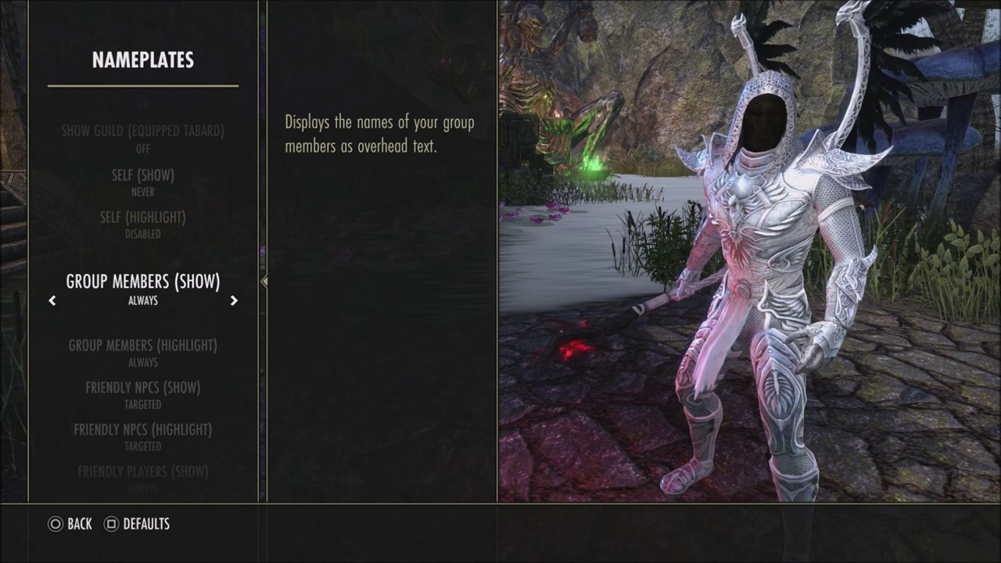
pyautogui.press('Down')
pyautogui.press('Down')
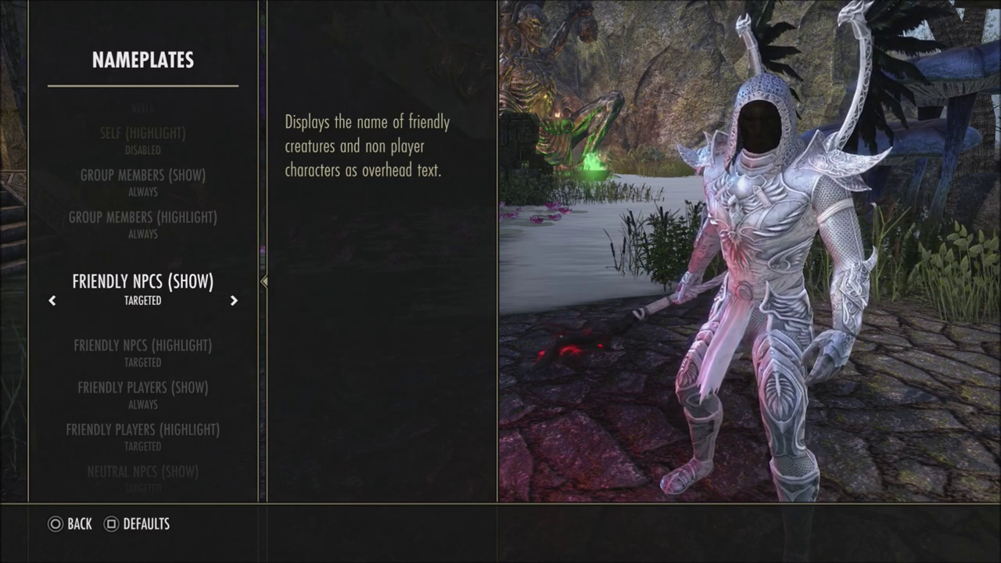
pyautogui.press('Down')
pyautogui.press('Down')
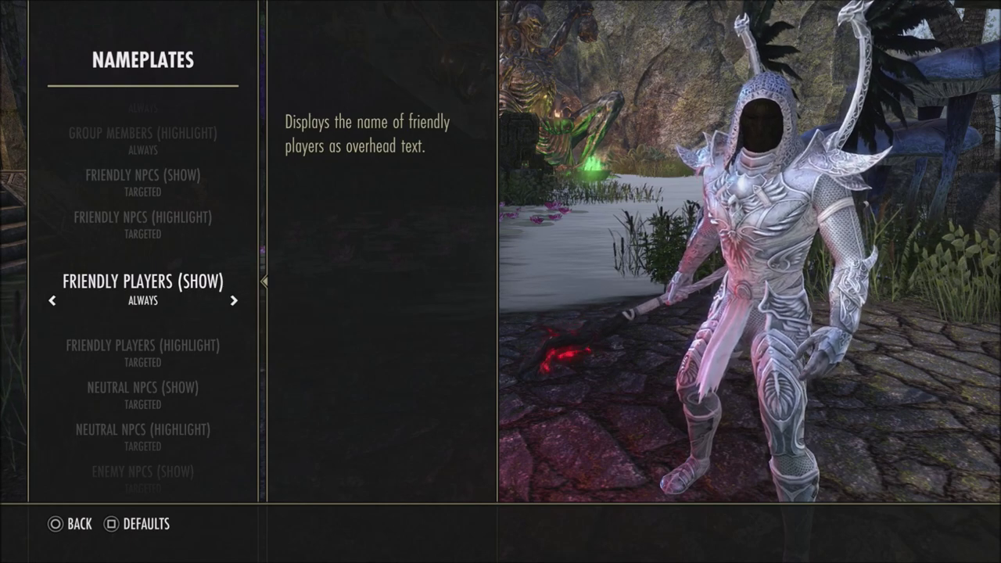
# Look through the remaining nameplate options, from Friendly Players (Highlight) and the Neutral and Enemy NPCs settings to Enemy Players (Highlight)
pyautogui.press('Down')
pyautogui.press('Down')
pyautogui.press('Up')
pyautogui.press('Down')
pyautogui.press('Down')
pyautogui.press('Down')
pyautogui.press('Down')
pyautogui.press('Down')
pyautogui.press('Down')
pyautogui.press('Down')
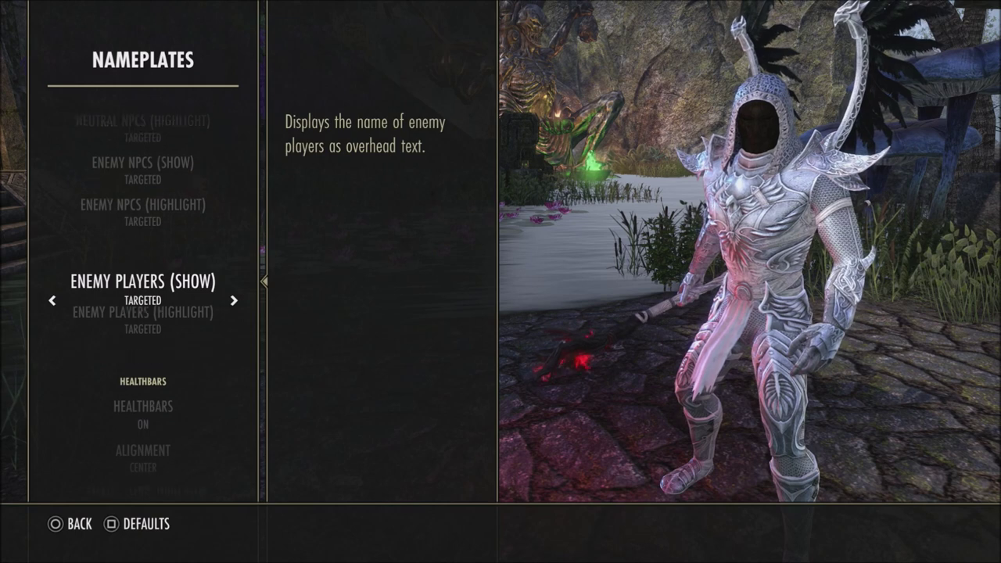
pyautogui.press('Up')
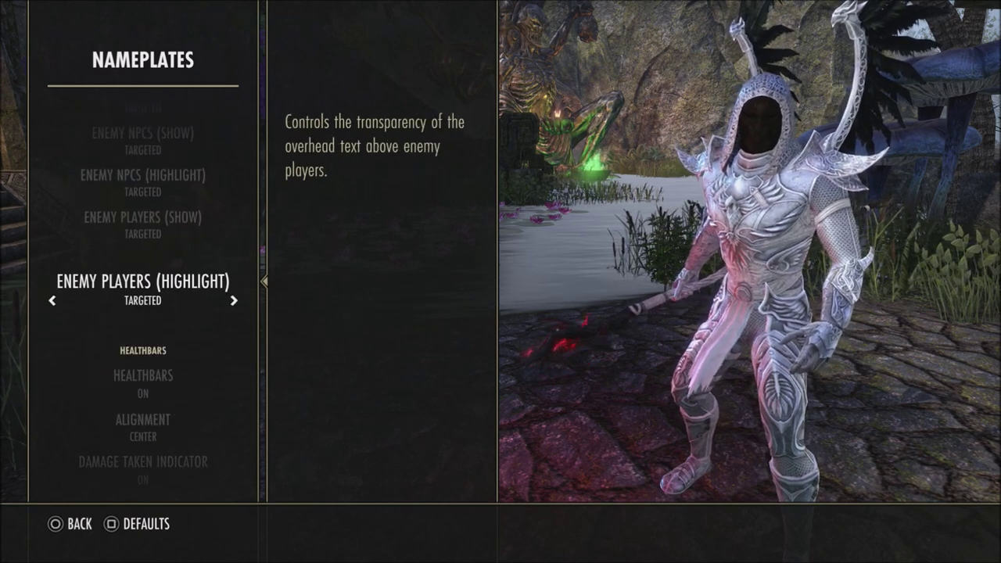